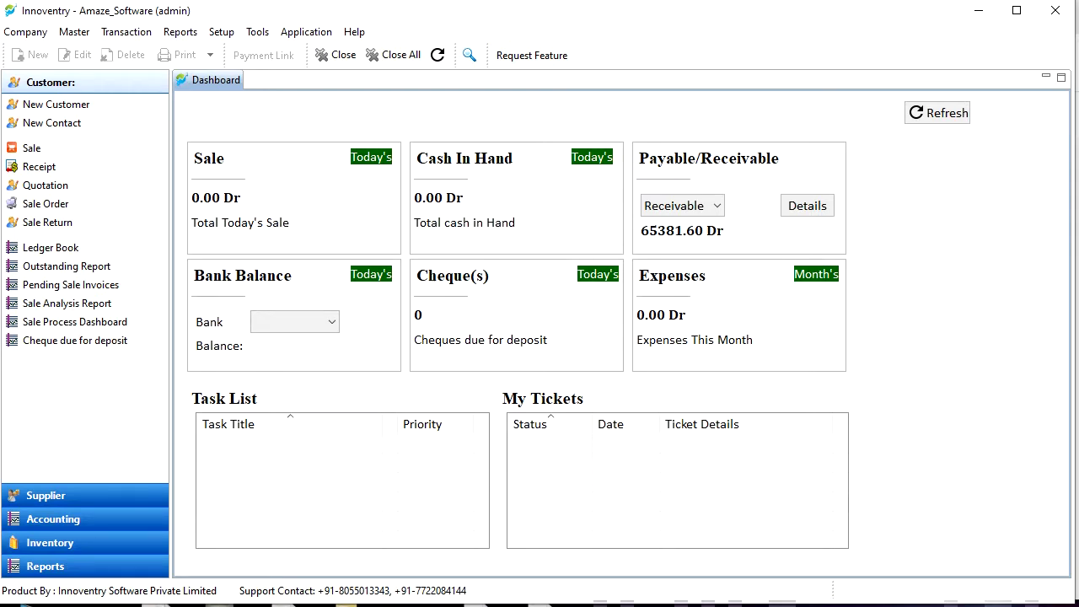
Step: Switch from the Innoventry dashboard to the Chrome window playing the GST filing video
{"action": "key", "text": "alt+Tab"}
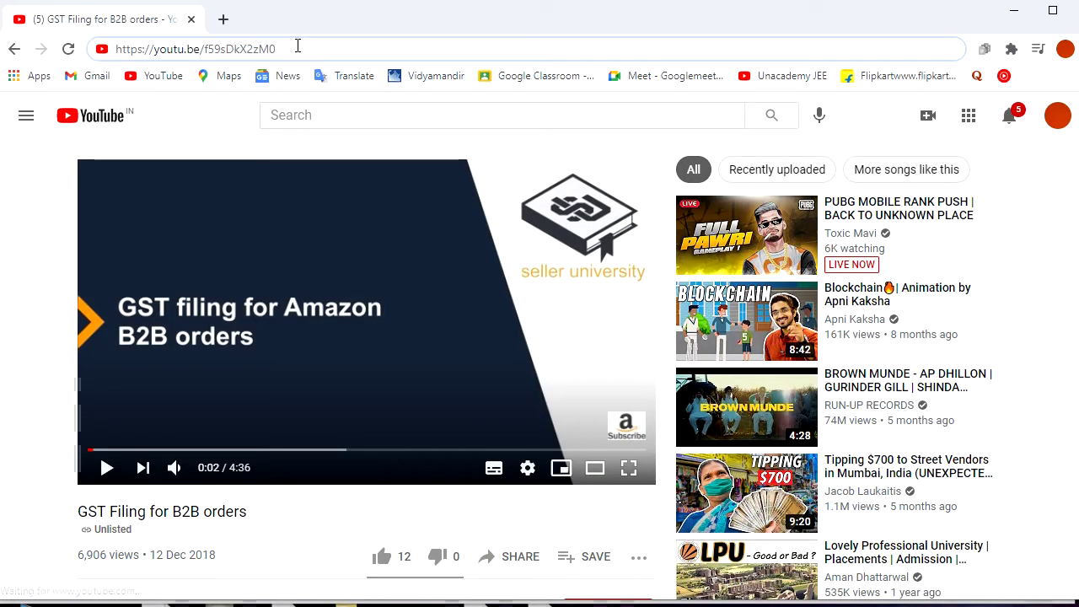
Step: Minimize the Chrome window with the GST Filing for B2B orders video to bring back Innoventry
{"action": "left_click_drag", "start_coordinate": [279, 48], "coordinate": [113, 67]}
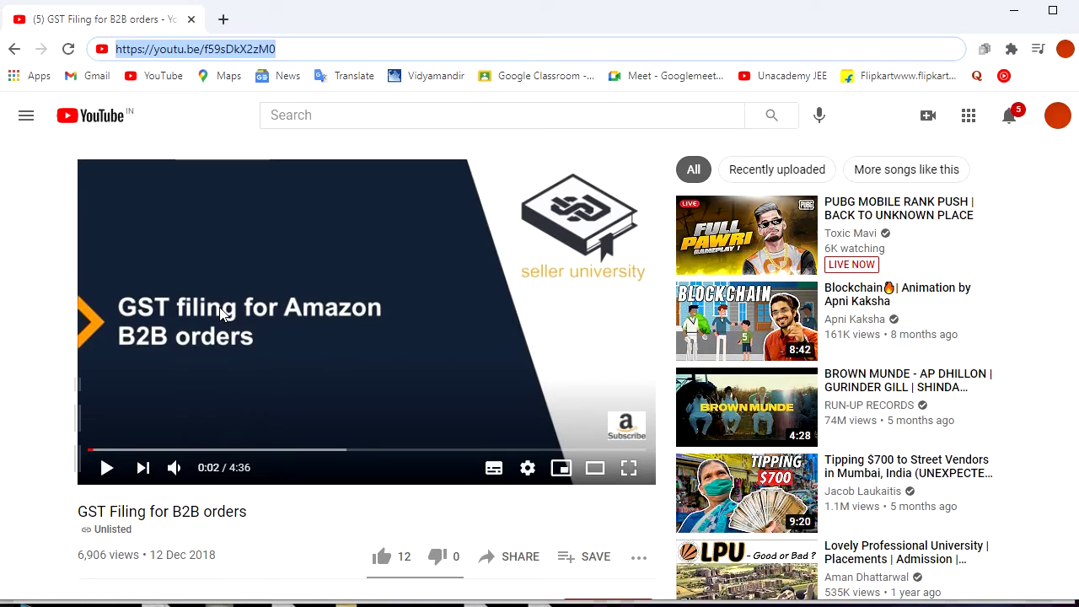
{"action": "left_click", "coordinate": [320, 116]}
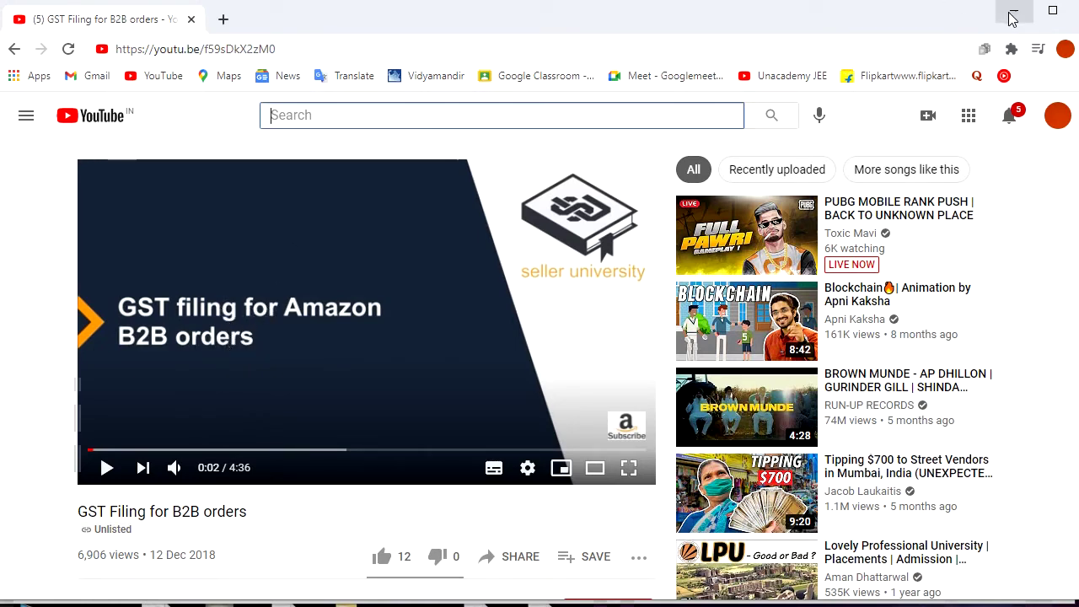
{"action": "left_click", "coordinate": [1012, 19]}
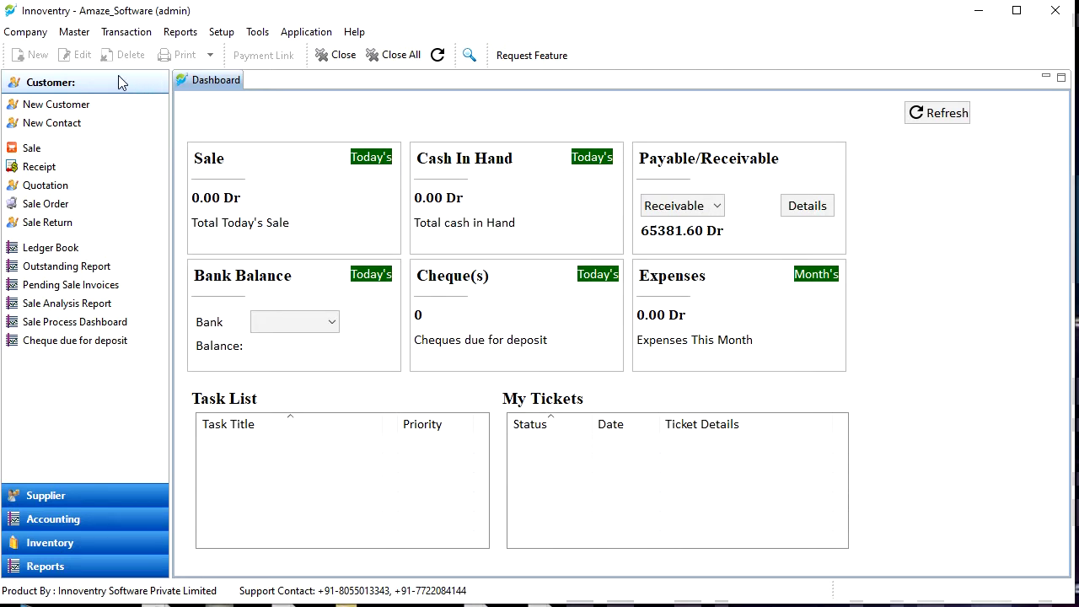
Step: Start a new ledger named 'Amazon Seller Services Private Limited' in the Direct Income group
{"action": "left_click", "coordinate": [73, 32]}
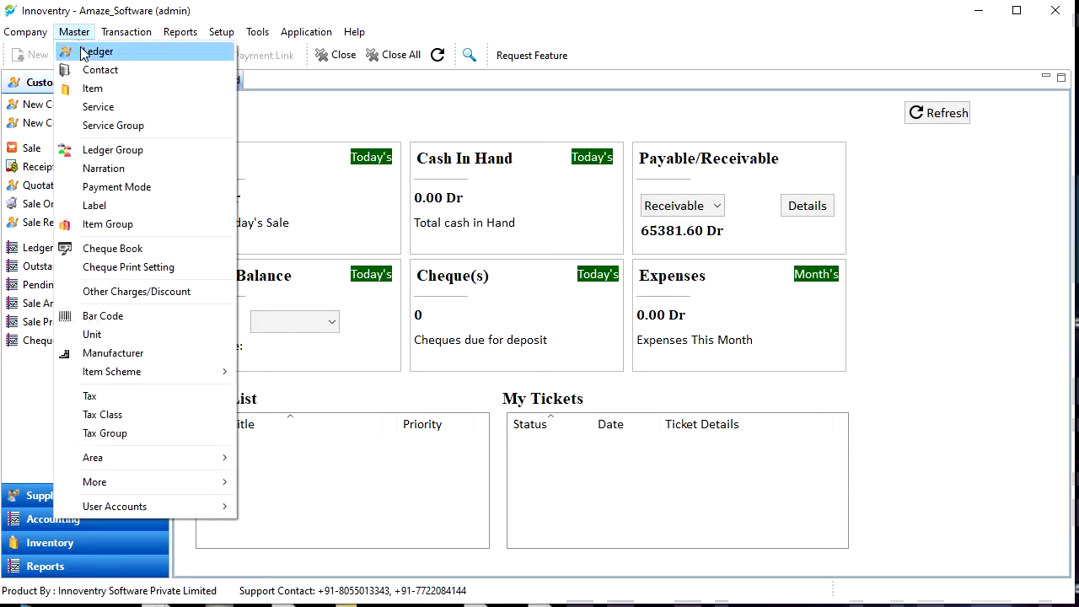
{"action": "left_click", "coordinate": [86, 52]}
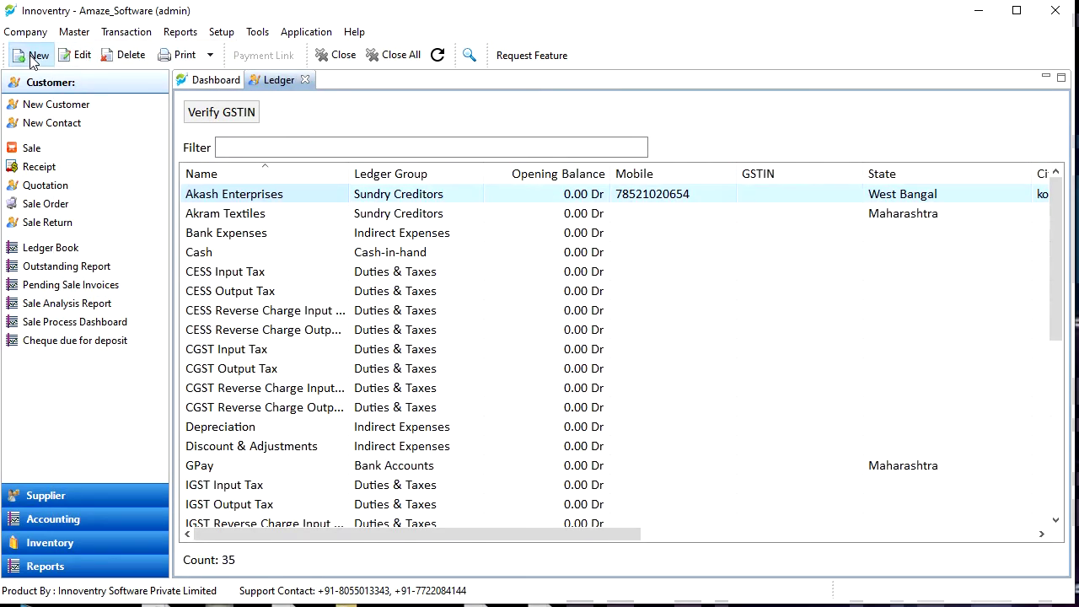
{"action": "left_click", "coordinate": [32, 57]}
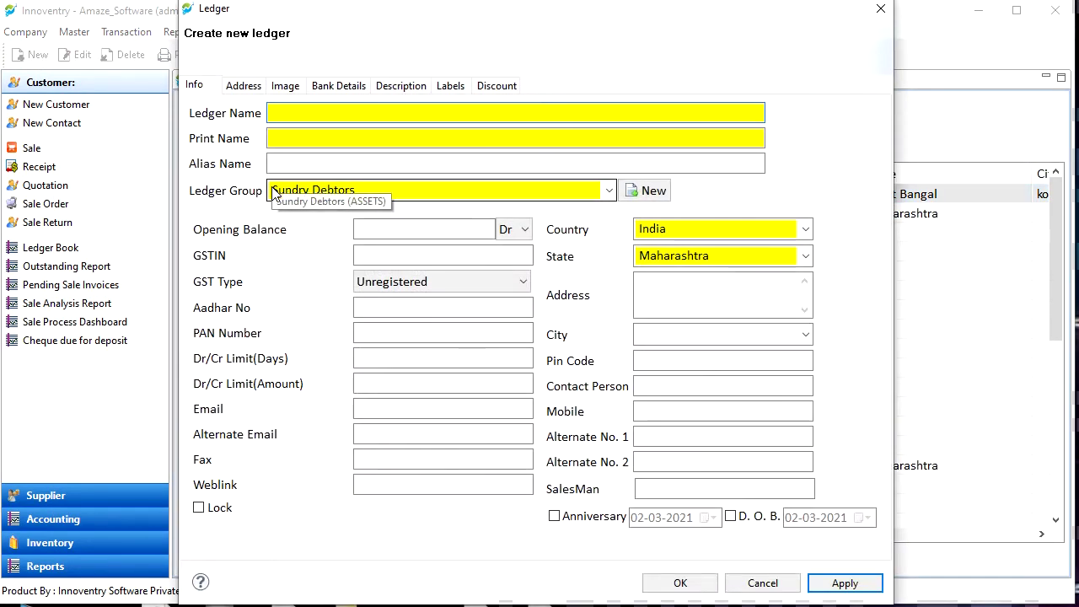
{"action": "type", "text": "Am"}
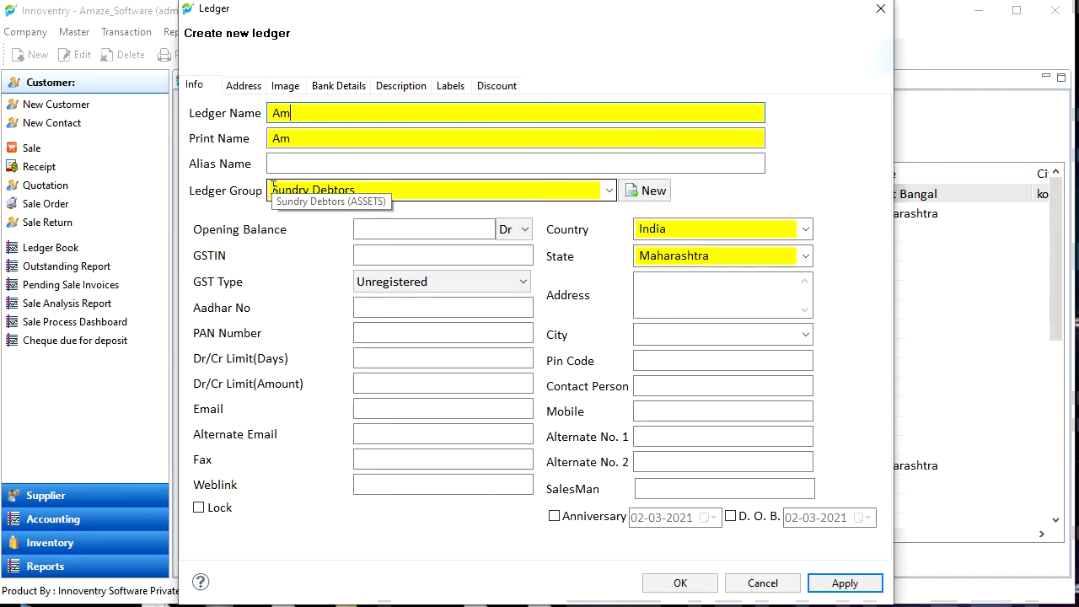
{"action": "type", "text": "azon Seller Ser"}
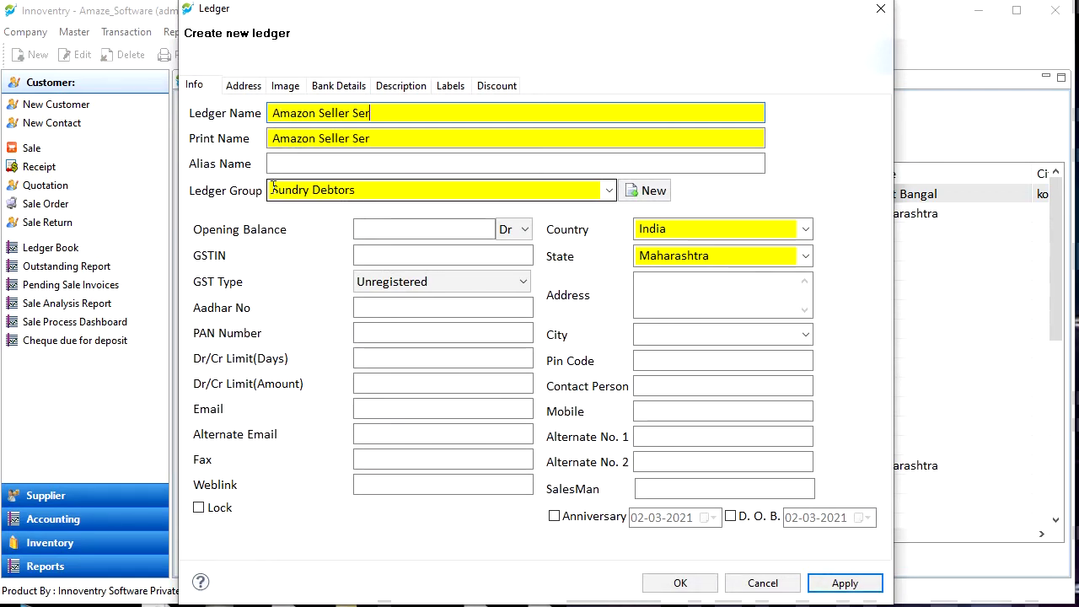
{"action": "type", "text": "vices Private "}
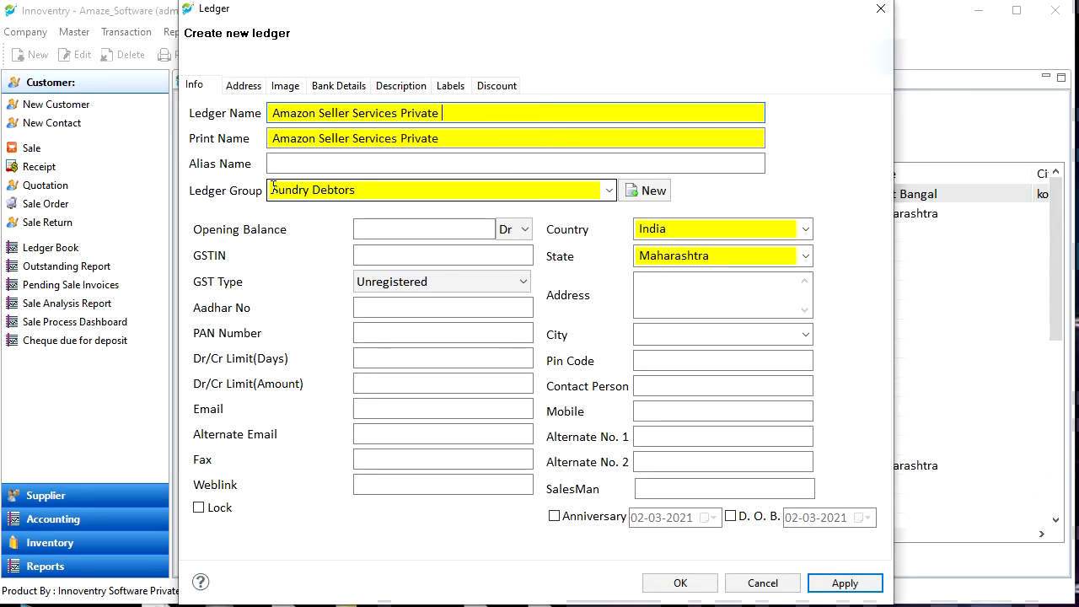
{"action": "type", "text": "Limited"}
{"action": "left_click", "coordinate": [608, 192]}
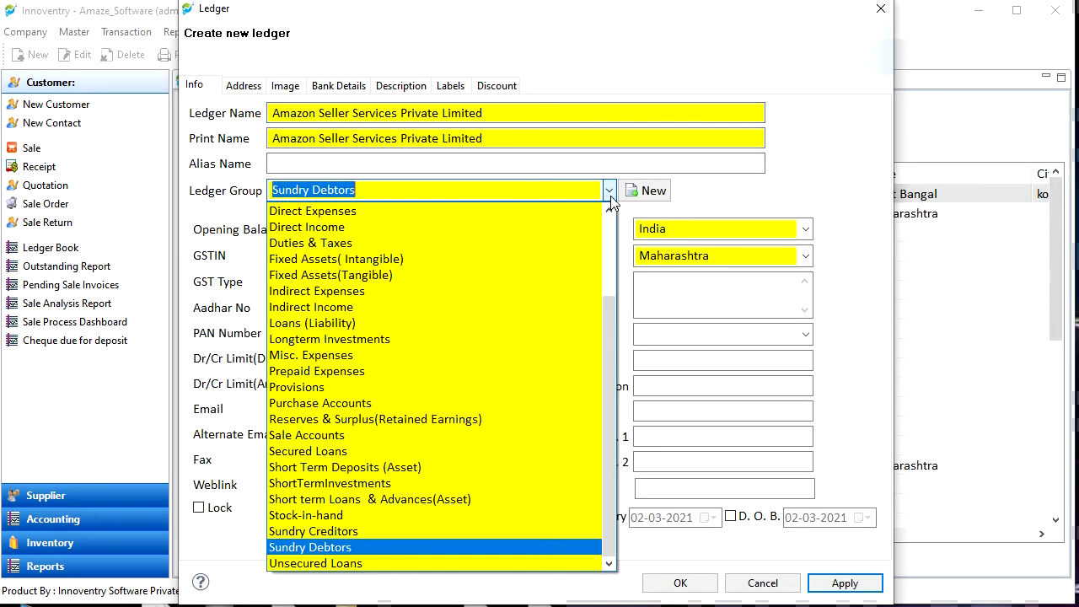
{"action": "left_click", "coordinate": [537, 232]}
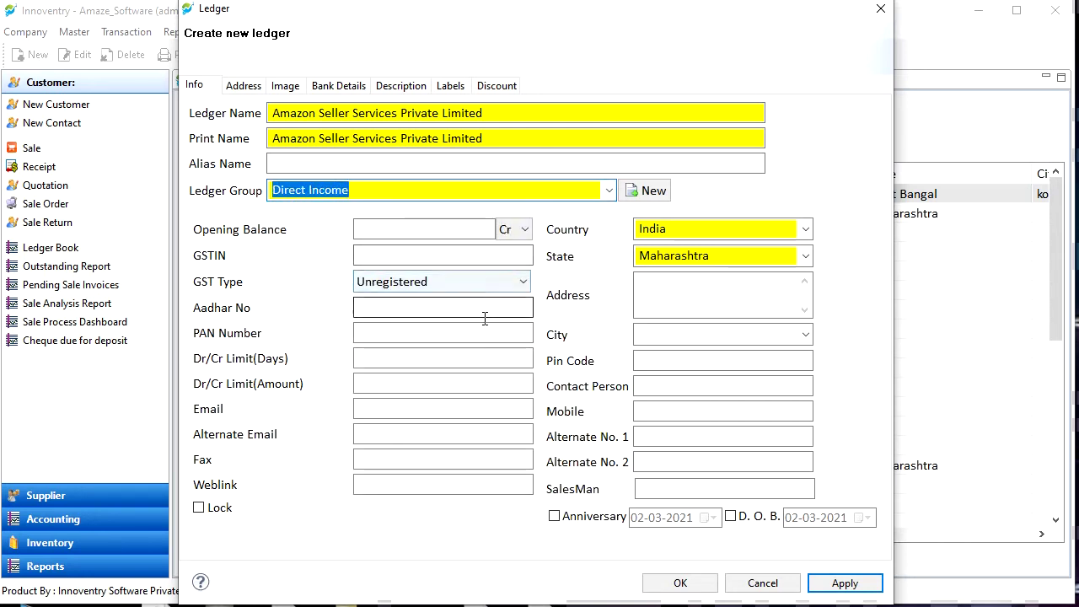
Step: Enter the ledger's GSTIN, set state Karnataka and city BANGALORE, and save it
{"action": "left_click", "coordinate": [362, 255]}
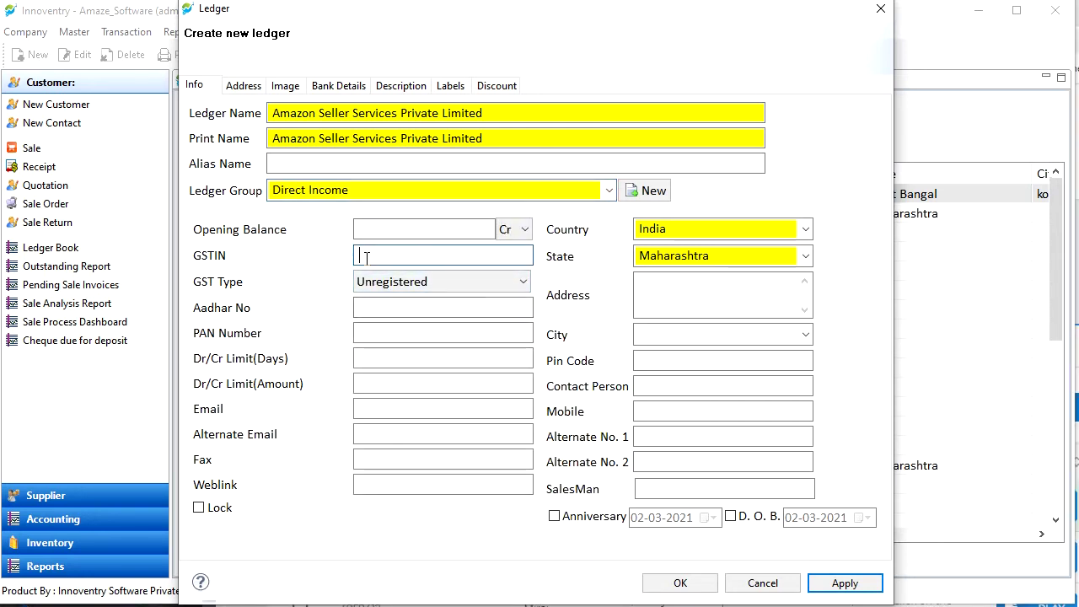
{"action": "type", "text": "27"}
{"action": "type", "text": "a"}
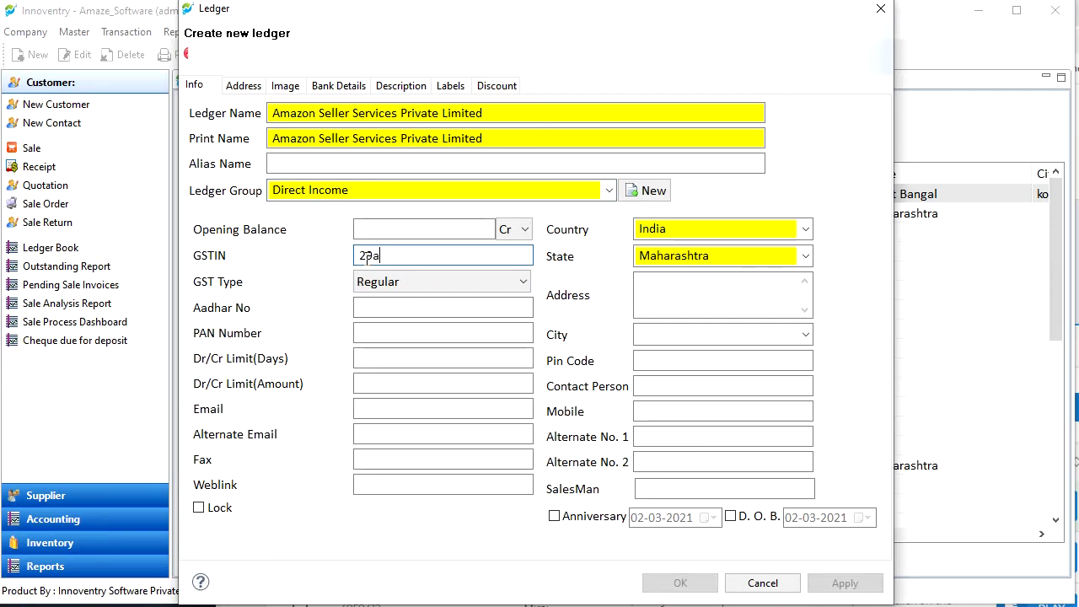
{"action": "type", "text": "aiCA391"}
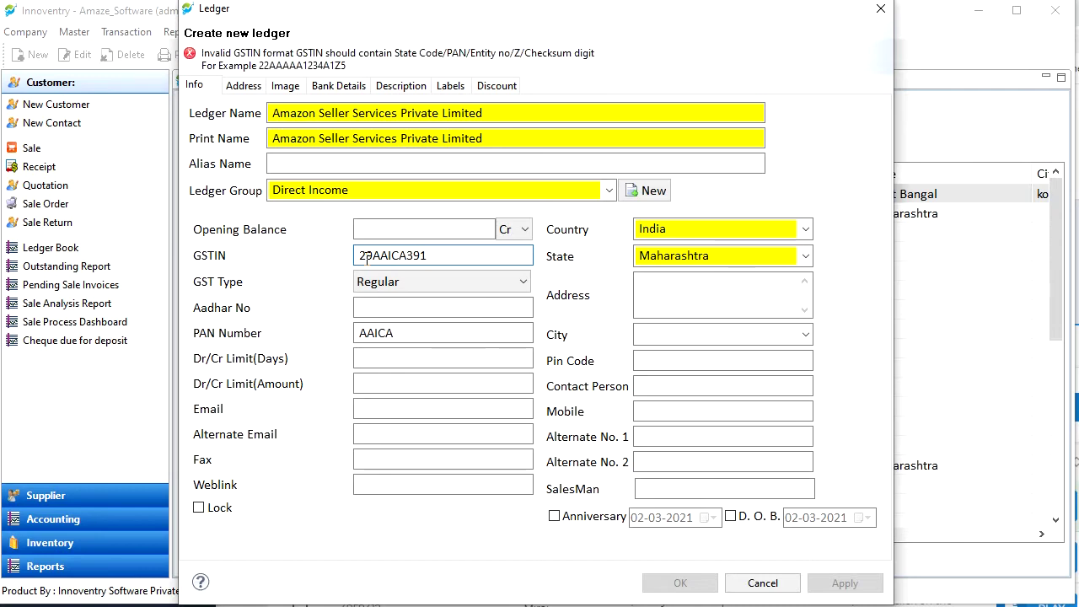
{"action": "type", "text": "8J1"}
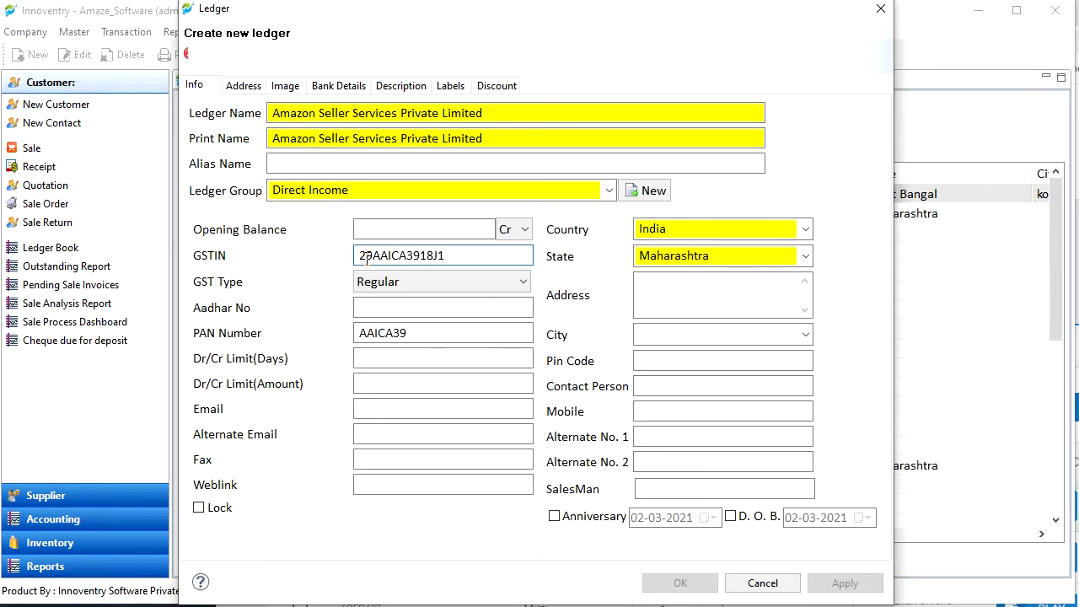
{"action": "type", "text": "Ze"}
{"action": "left_click", "coordinate": [805, 256]}
{"action": "left_click", "coordinate": [742, 320]}
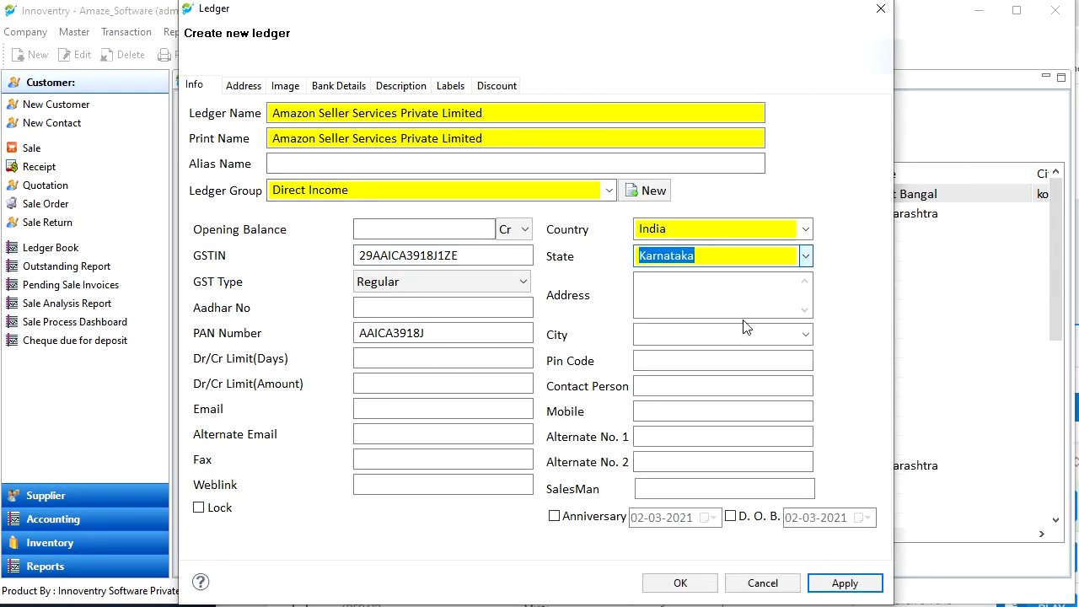
{"action": "left_click", "coordinate": [806, 334]}
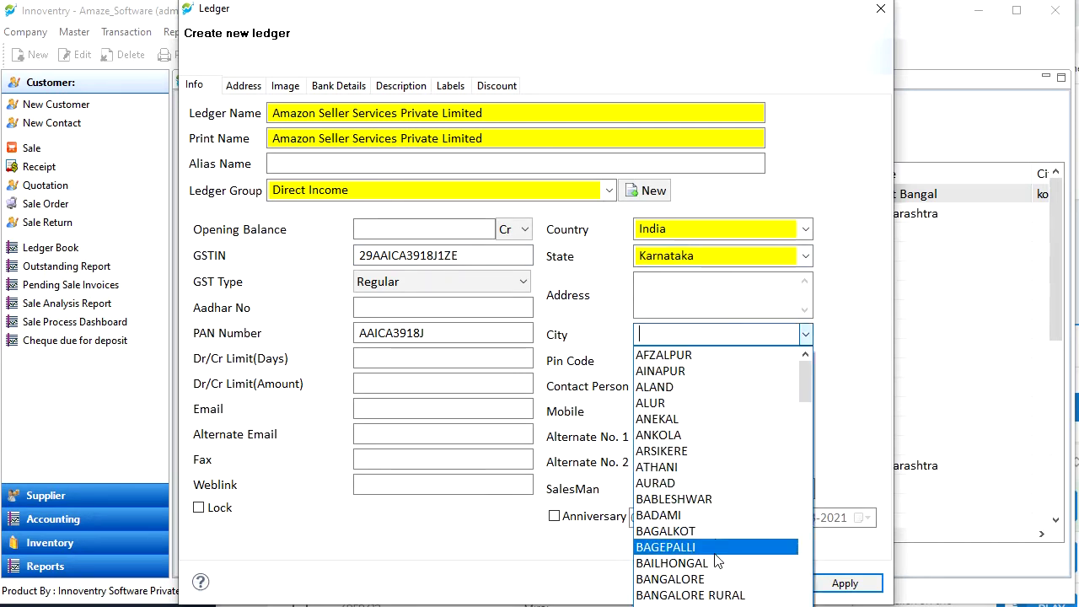
{"action": "left_click", "coordinate": [713, 580]}
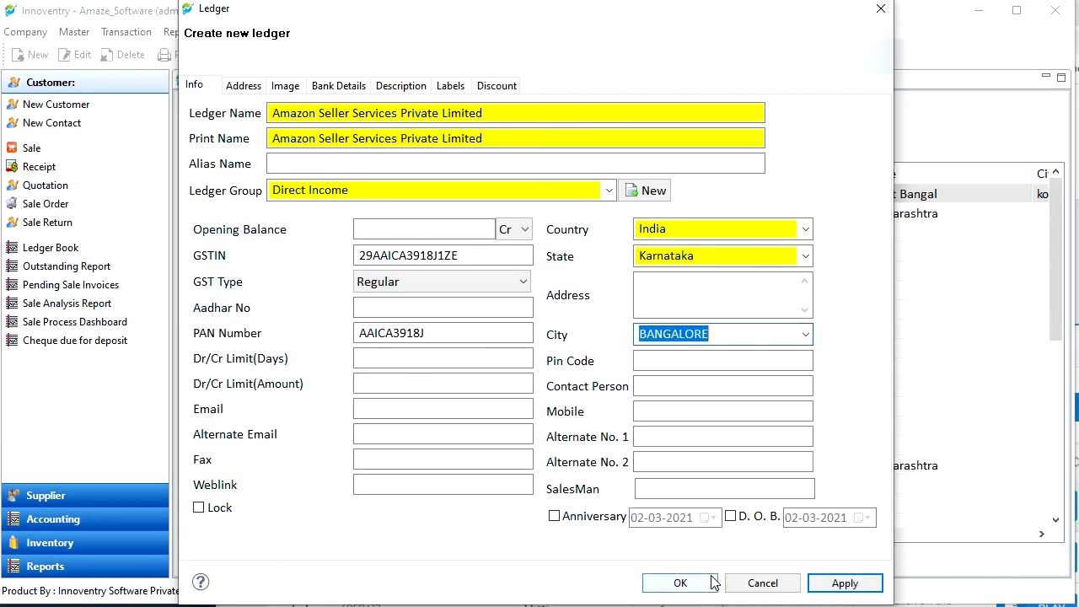
{"action": "left_click", "coordinate": [713, 583]}
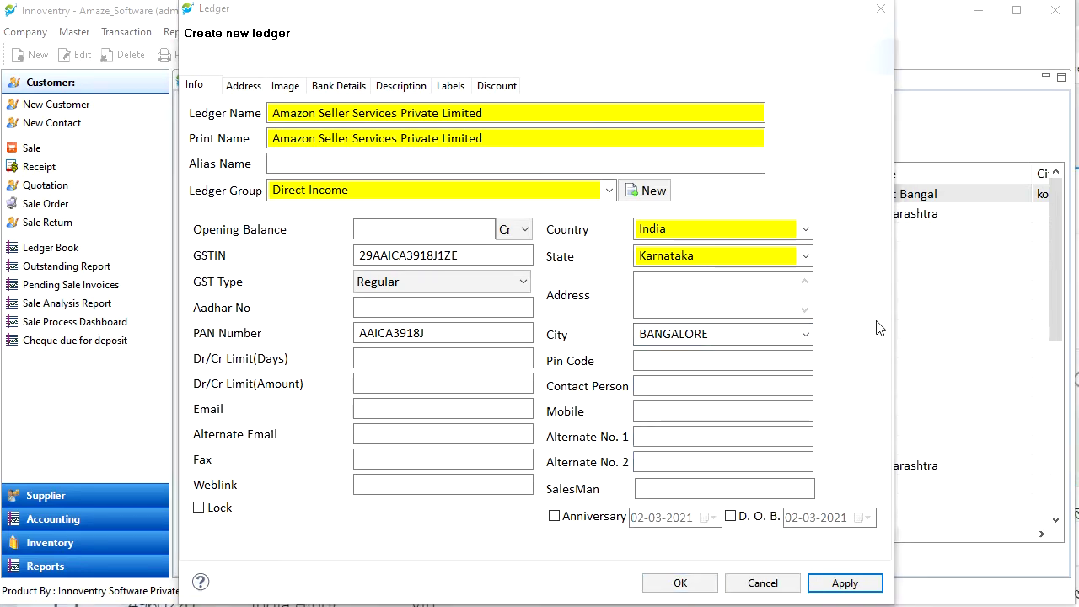
{"action": "left_click", "coordinate": [674, 583]}
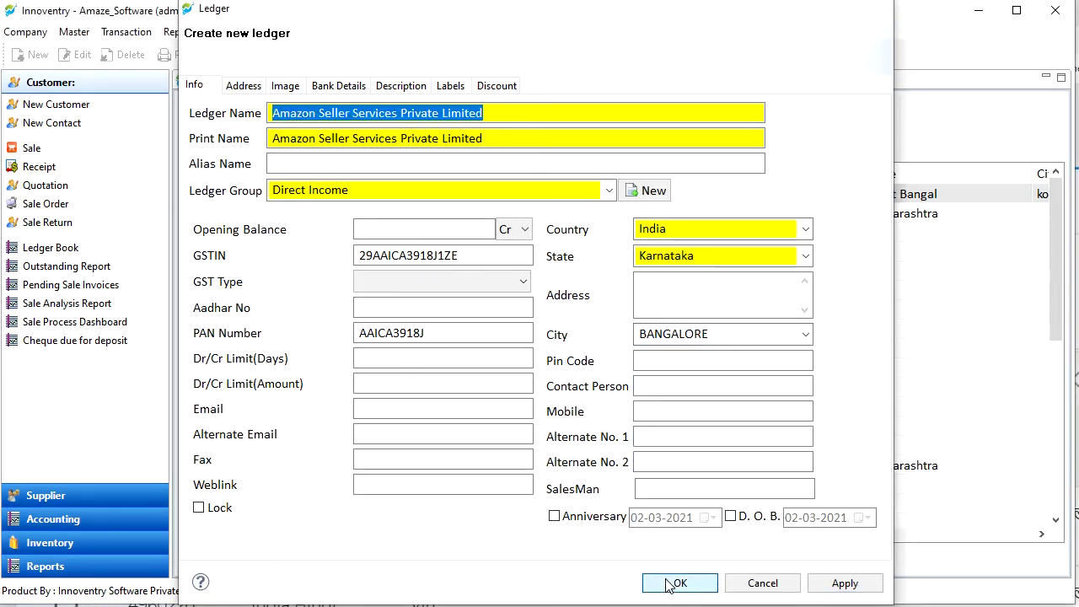
{"action": "left_click", "coordinate": [647, 240]}
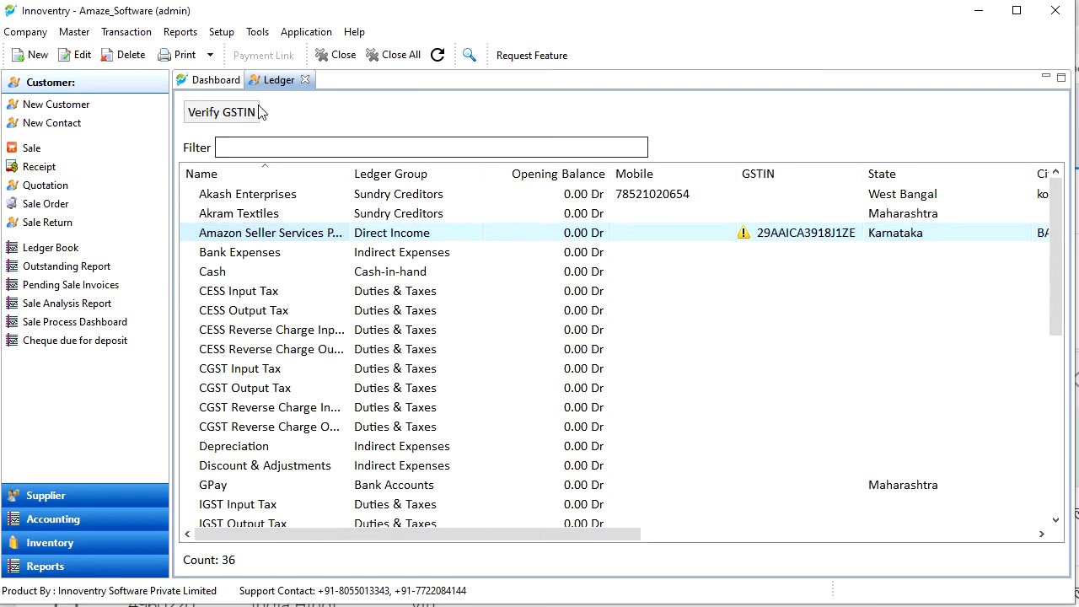
Step: Create a new payment mode named 'Amazon' linked to the Amazon Seller Services Private Limited ledger
{"action": "left_click", "coordinate": [74, 33]}
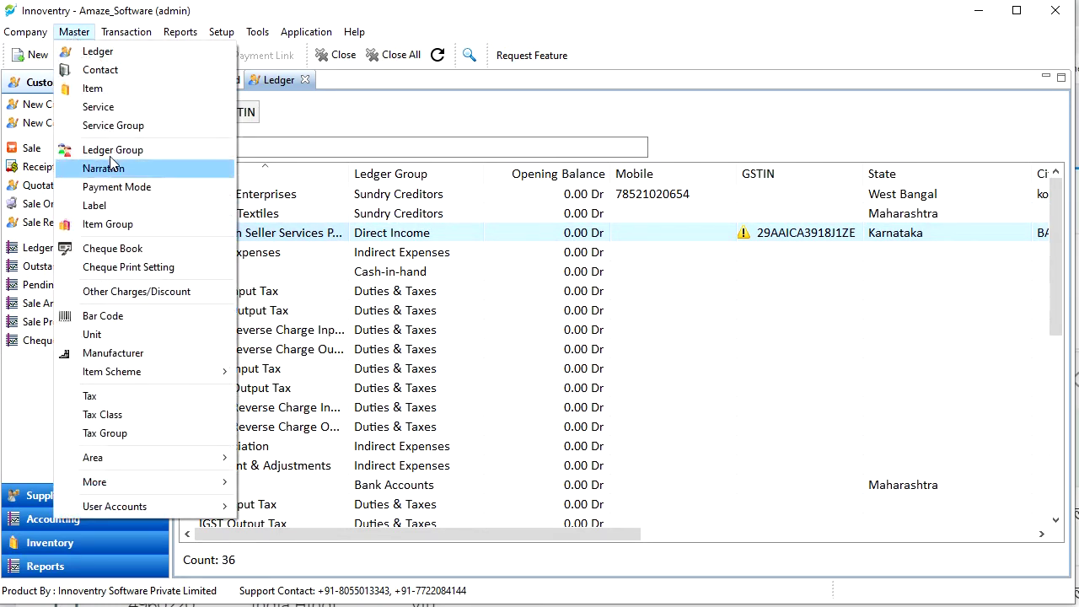
{"action": "left_click", "coordinate": [126, 187]}
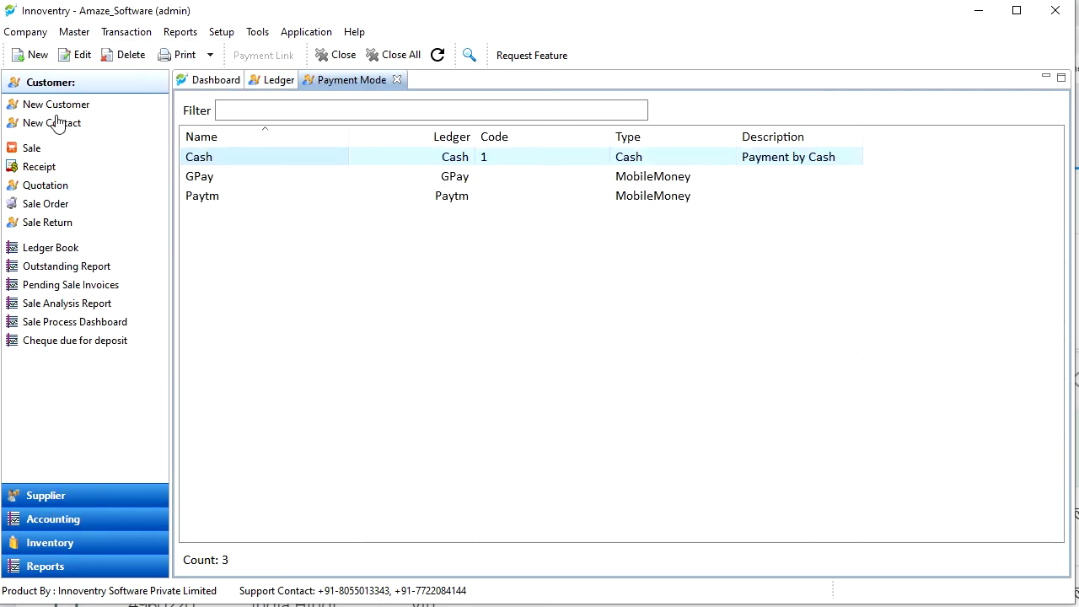
{"action": "left_click", "coordinate": [37, 59]}
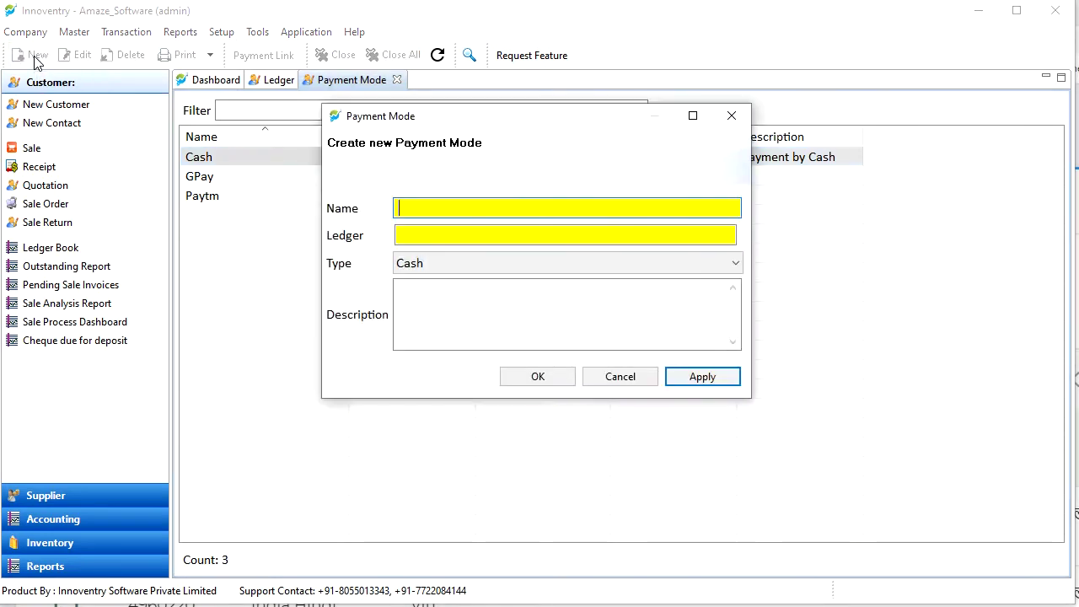
{"action": "left_click", "coordinate": [437, 206]}
{"action": "type", "text": "Am"}
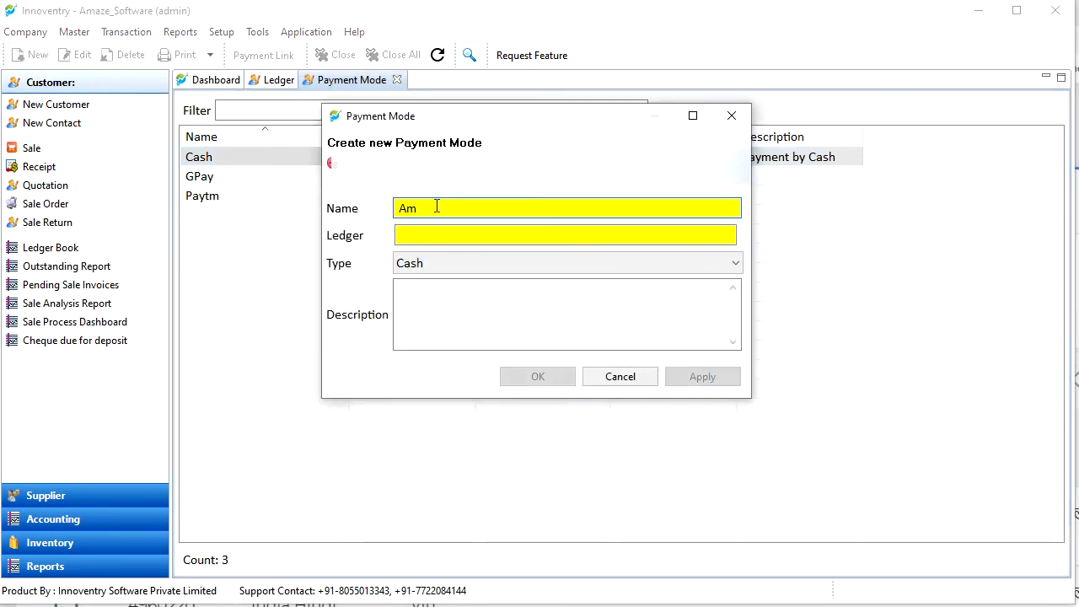
{"action": "type", "text": "azon"}
{"action": "key", "text": "Tab"}
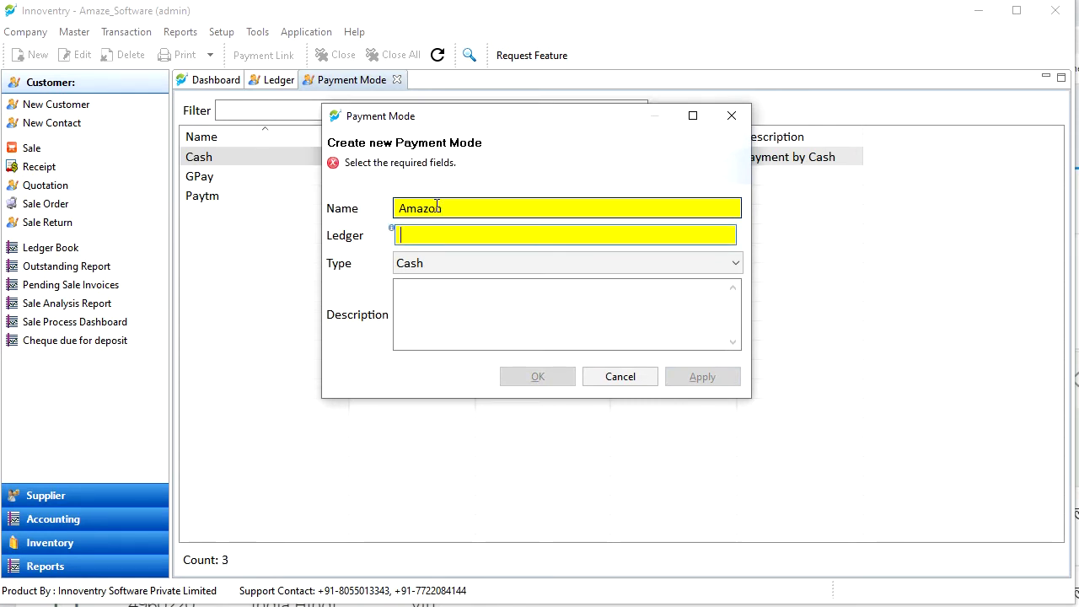
{"action": "type", "text": "a"}
{"action": "key", "text": "Down"}
{"action": "key", "text": "Down"}
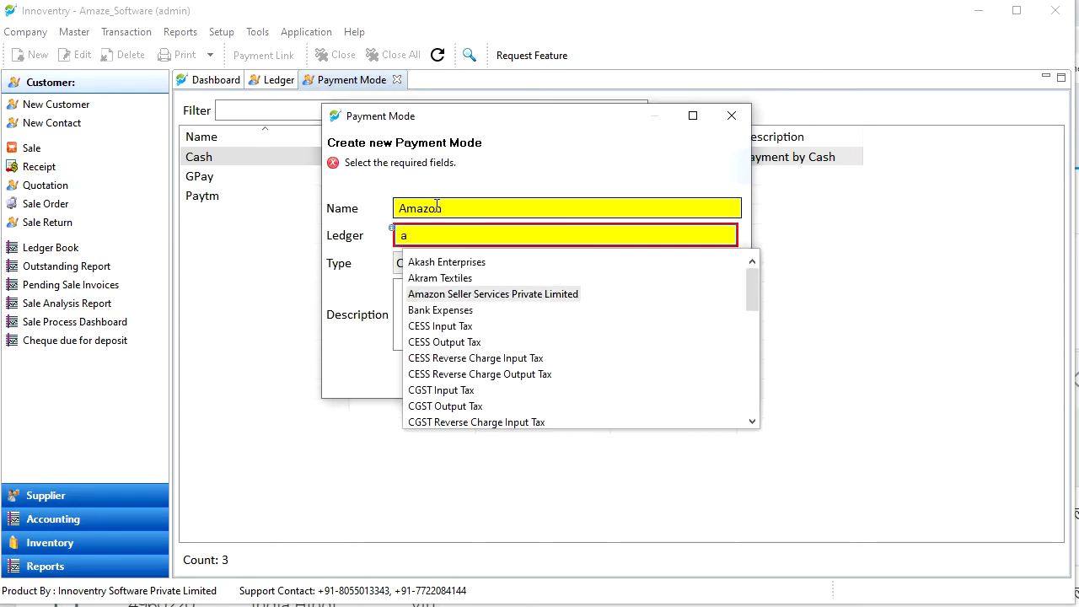
{"action": "key", "text": "Return"}
Step: Set the Amazon payment mode's type to Other and save it
{"action": "key", "text": "Tab"}
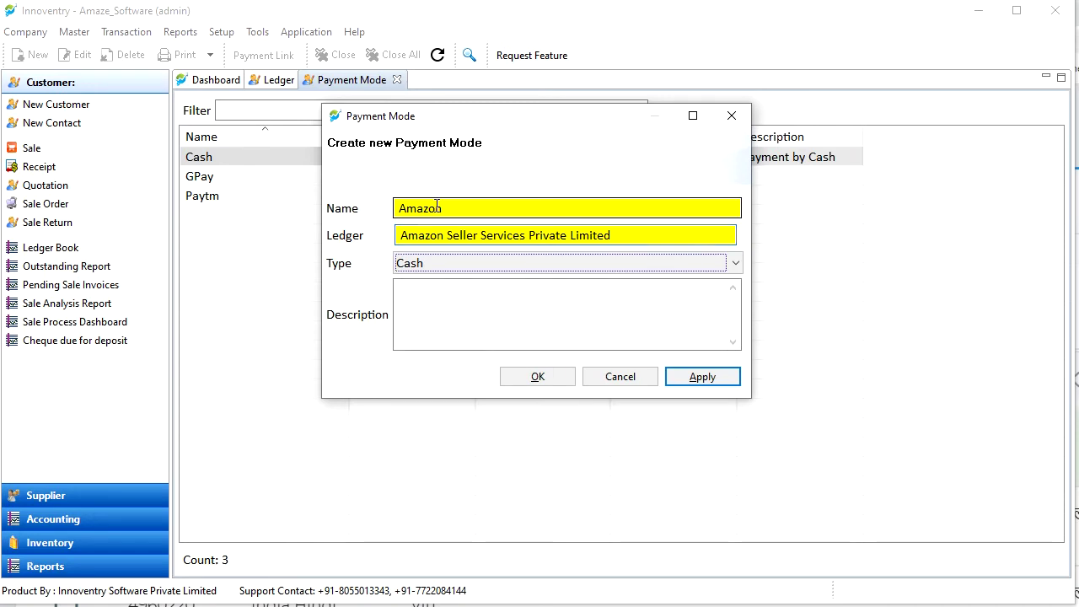
{"action": "key", "text": "Down"}
{"action": "left_click", "coordinate": [494, 294]}
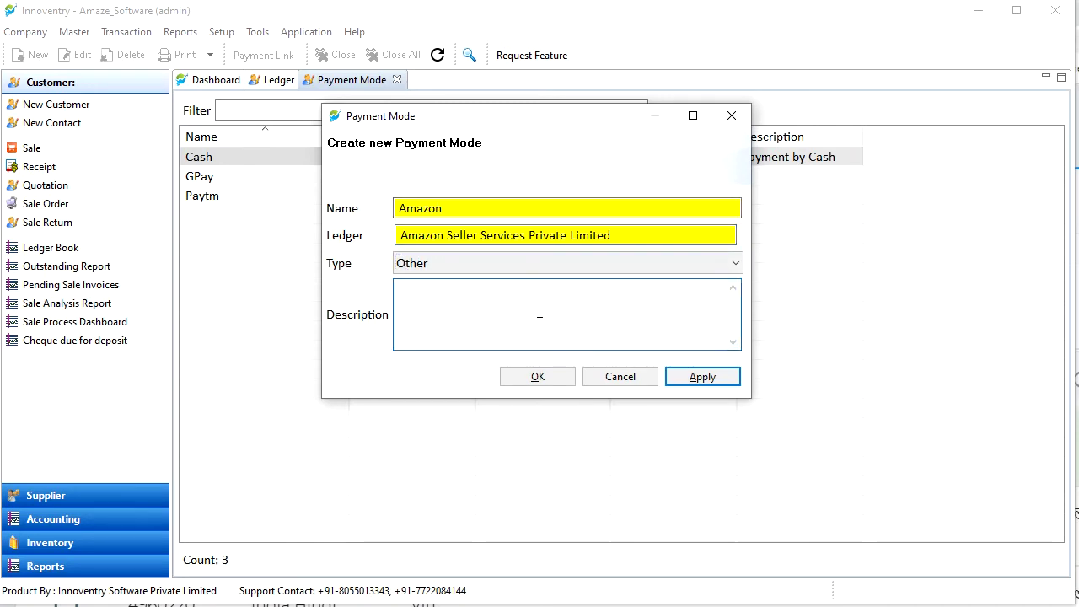
{"action": "left_click", "coordinate": [556, 382]}
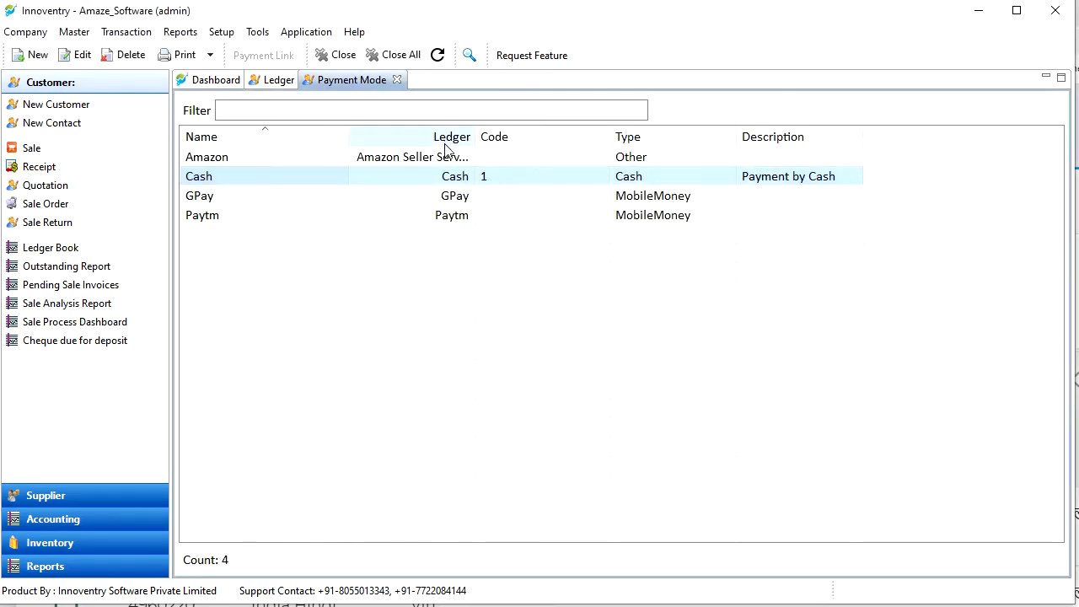
{"action": "left_click", "coordinate": [445, 153]}
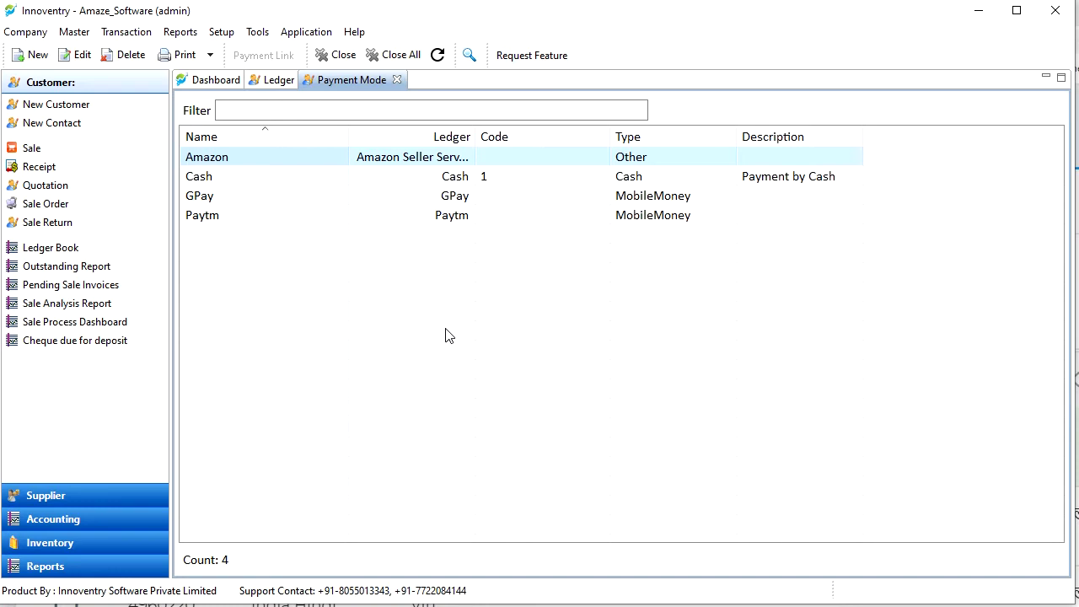
Step: Create a new service named 'Shipping Charges' and choose <New Ledger> for its ledger
{"action": "left_click", "coordinate": [76, 32]}
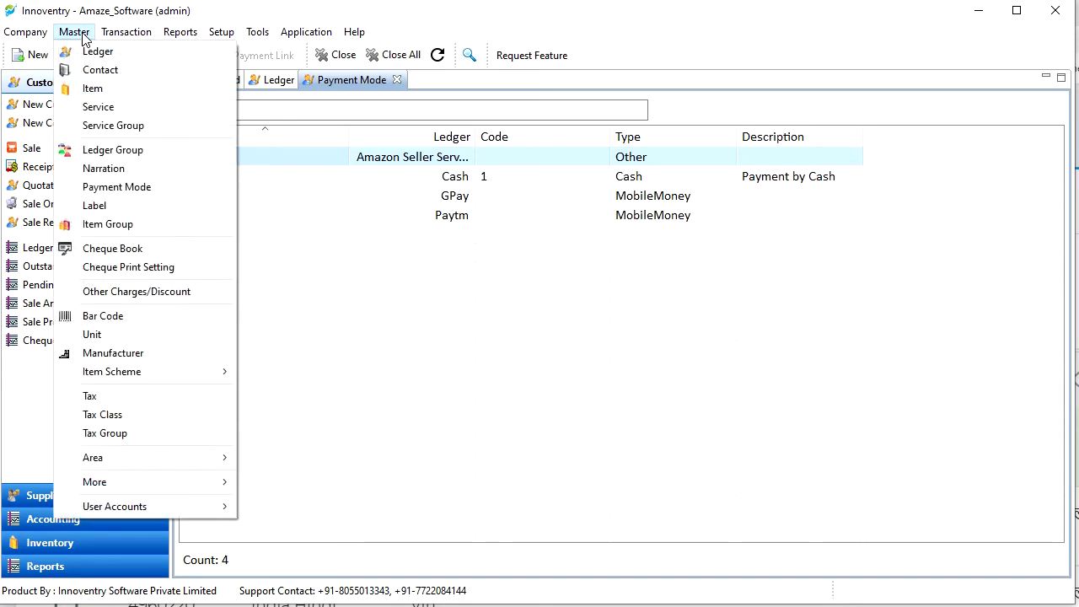
{"action": "left_click", "coordinate": [100, 104]}
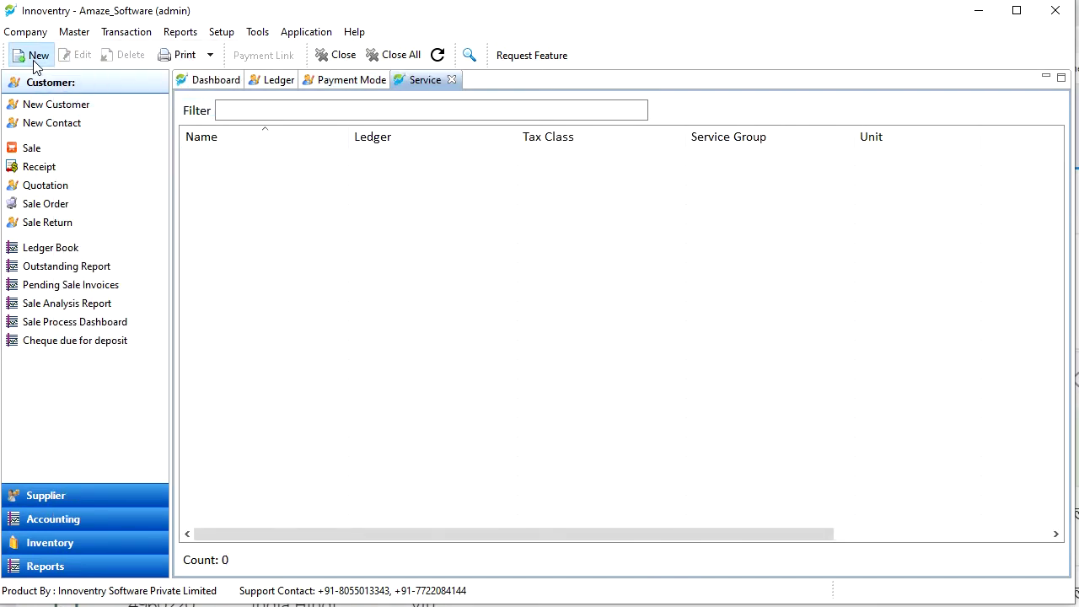
{"action": "left_click", "coordinate": [33, 60]}
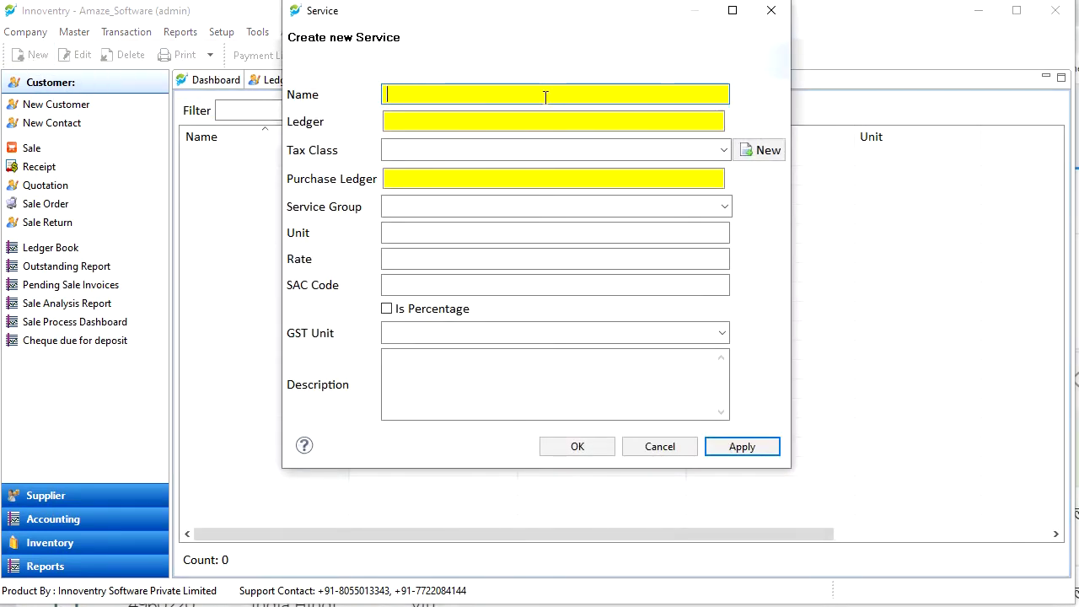
{"action": "type", "text": "Shi"}
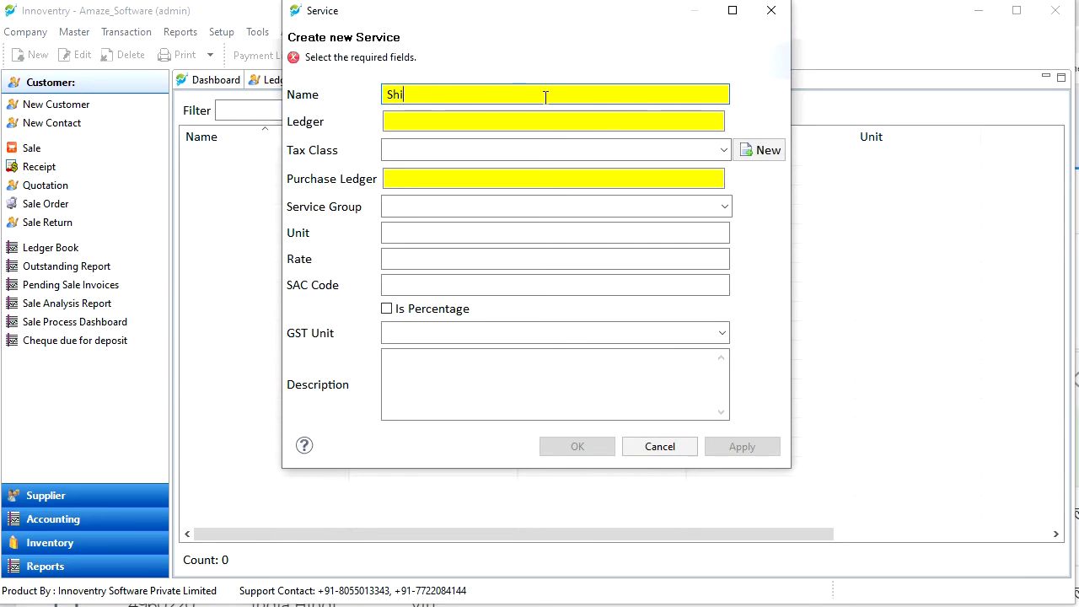
{"action": "type", "text": "pping C"}
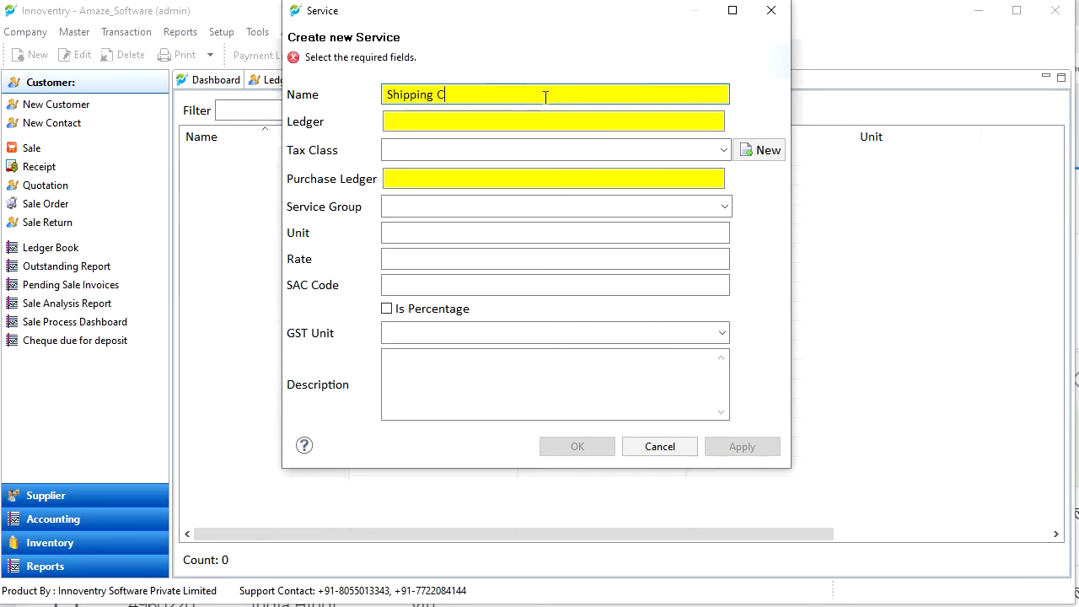
{"action": "type", "text": "harges"}
{"action": "key", "text": "Tab"}
{"action": "type", "text": "new"}
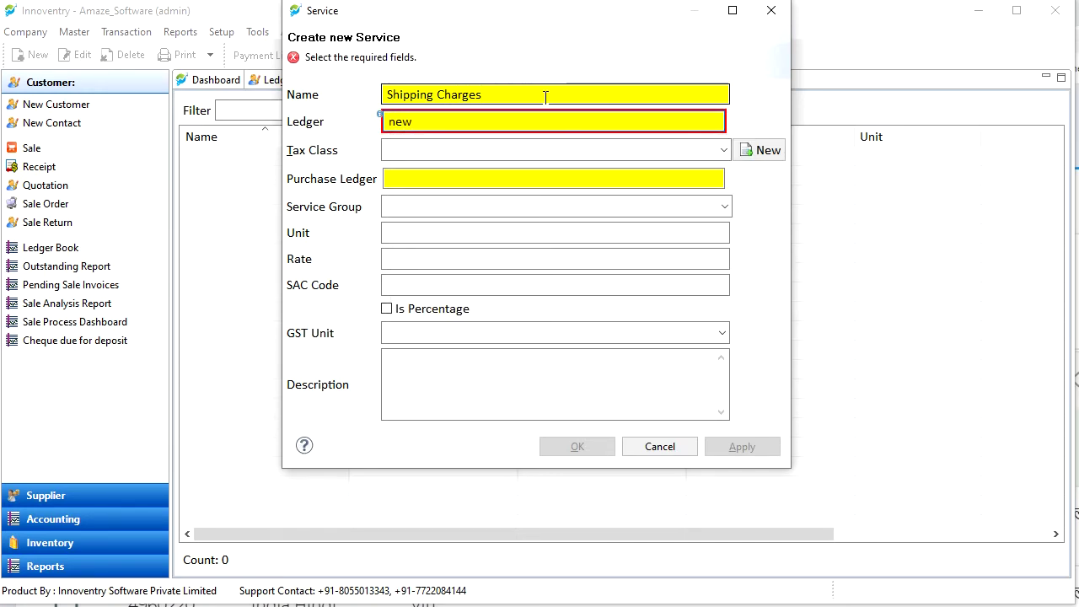
{"action": "key", "text": "Return"}
Step: Save a 'Shipping Charges' ledger in the Indirect Expenses group
{"action": "type", "text": "Sh"}
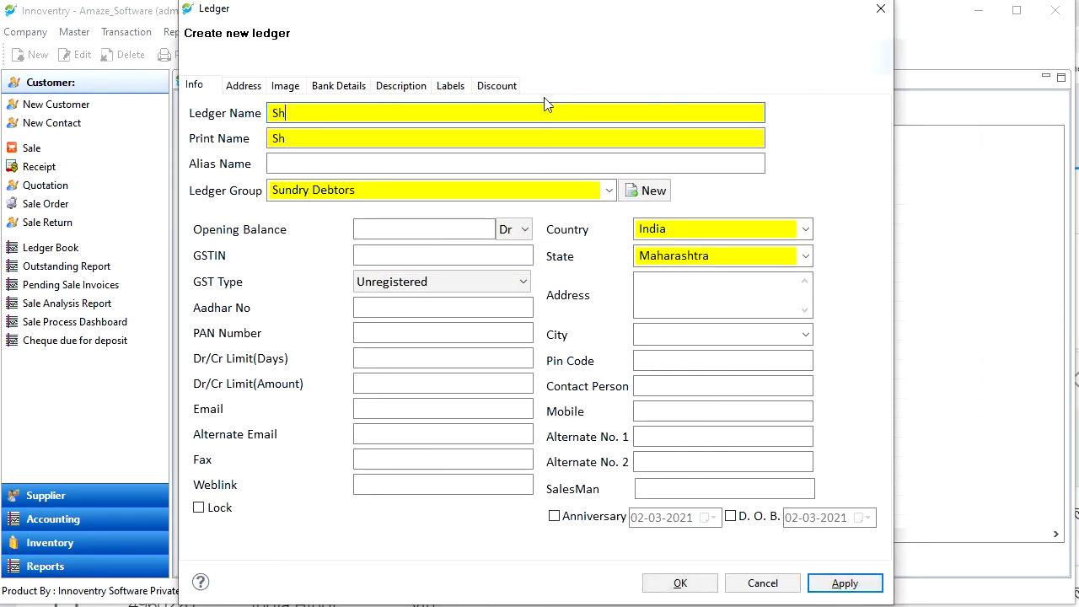
{"action": "type", "text": "ipping Char"}
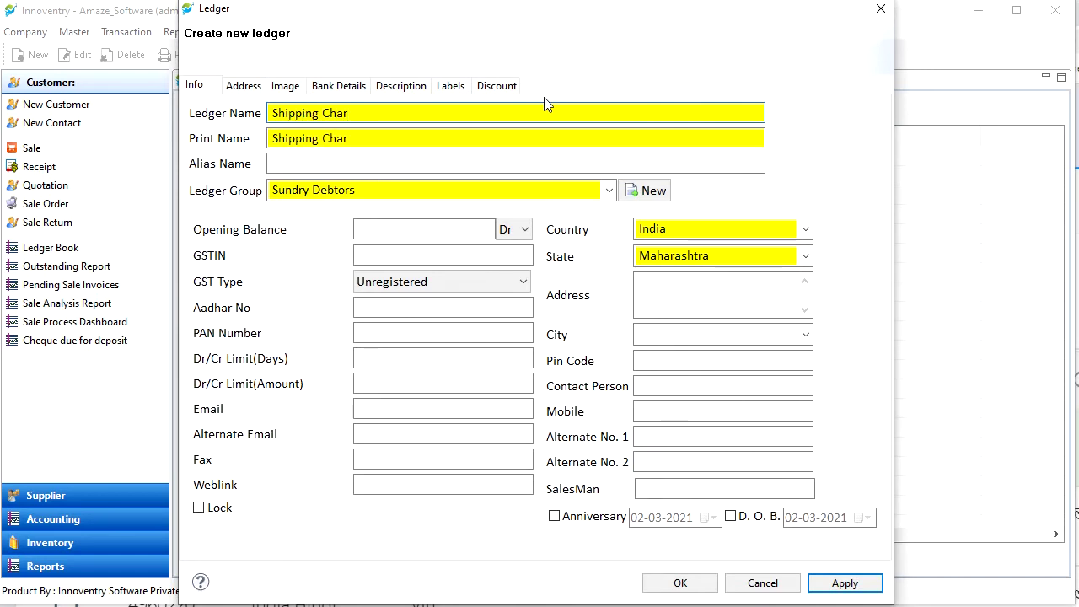
{"action": "type", "text": "ges"}
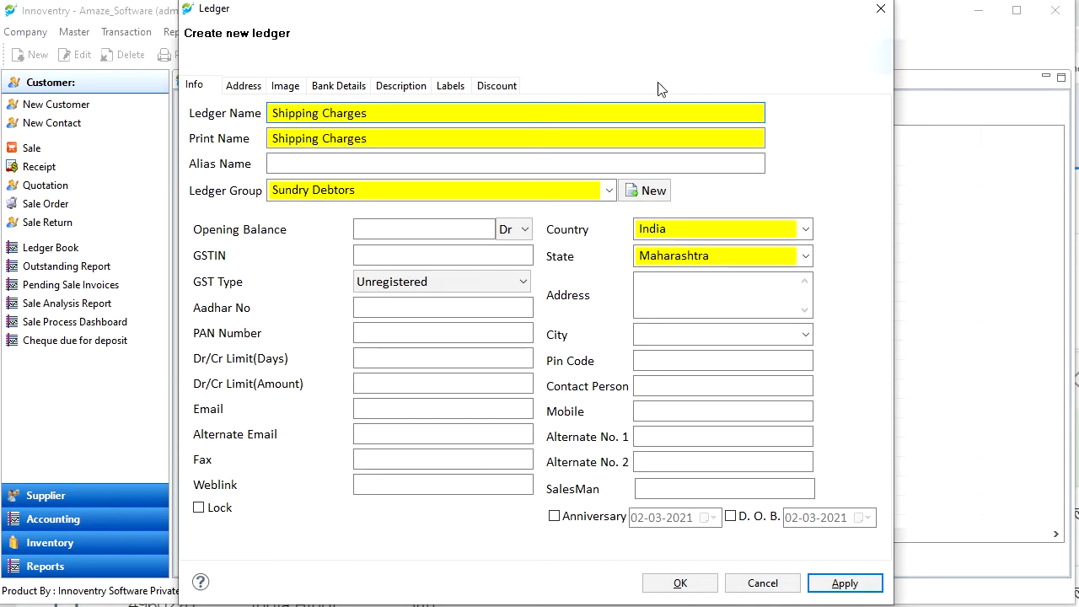
{"action": "left_click", "coordinate": [608, 189]}
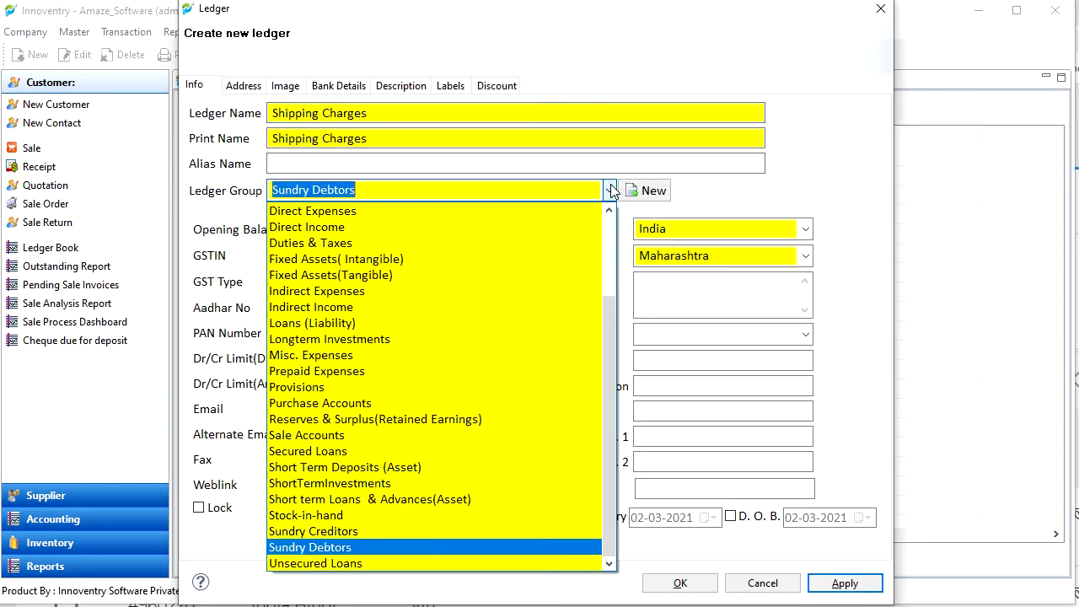
{"action": "left_click", "coordinate": [531, 290]}
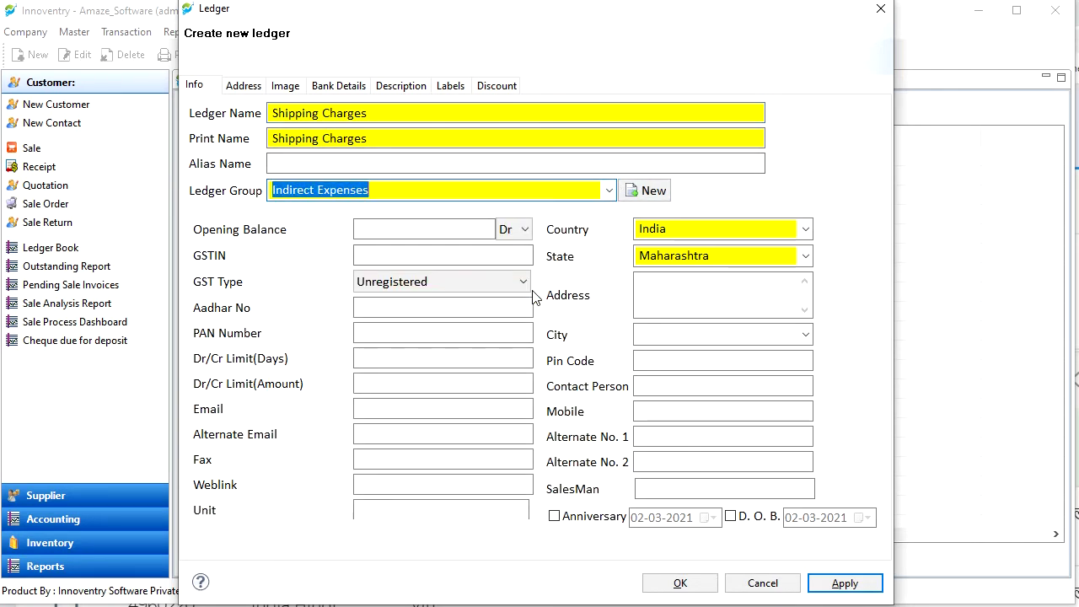
{"action": "left_click", "coordinate": [680, 582]}
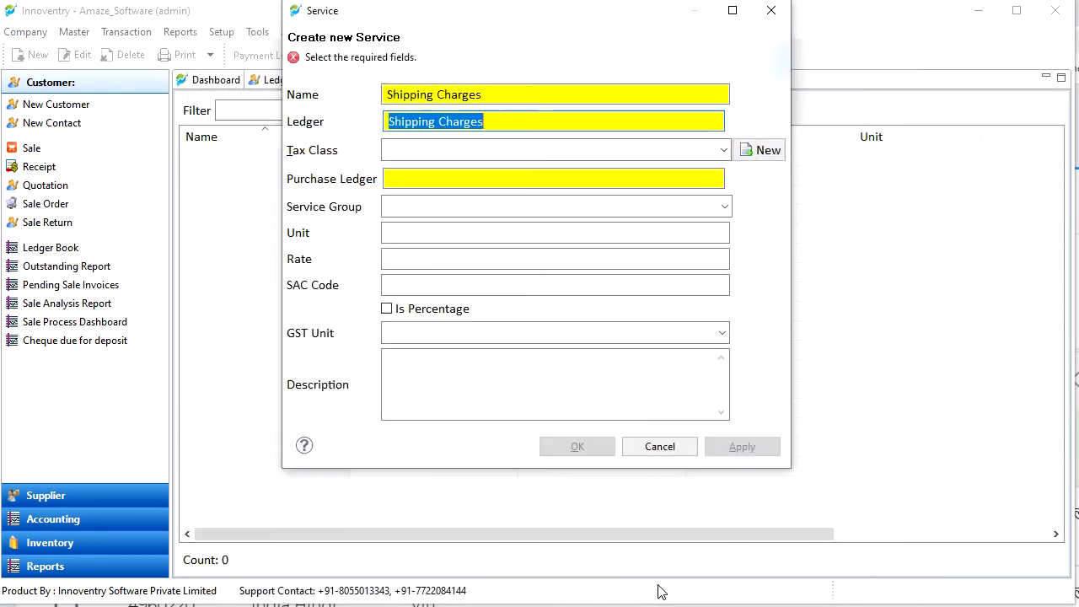
Step: Set the purchase ledger to Shipping Charges and tax class to GST18, then save the service
{"action": "left_click", "coordinate": [455, 180]}
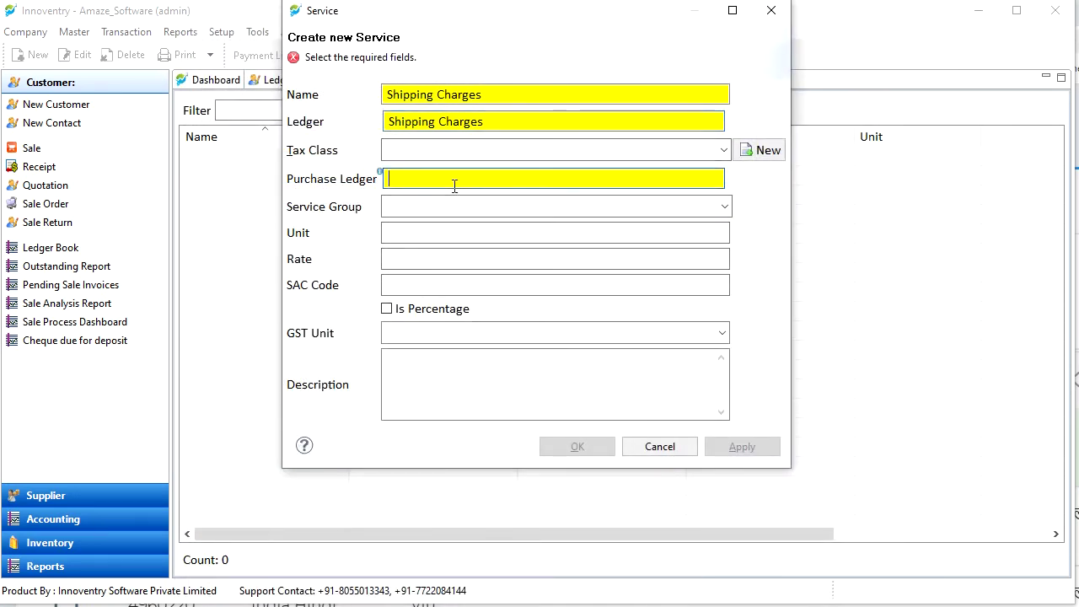
{"action": "type", "text": "S"}
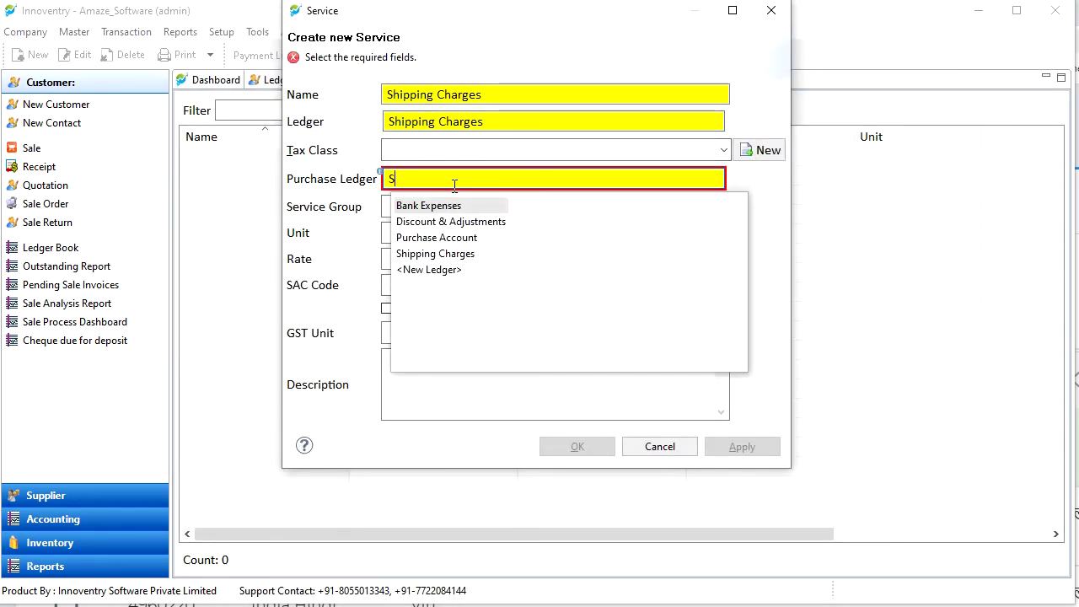
{"action": "key", "text": "Down"}
{"action": "key", "text": "Down"}
{"action": "key", "text": "Down"}
{"action": "key", "text": "Return"}
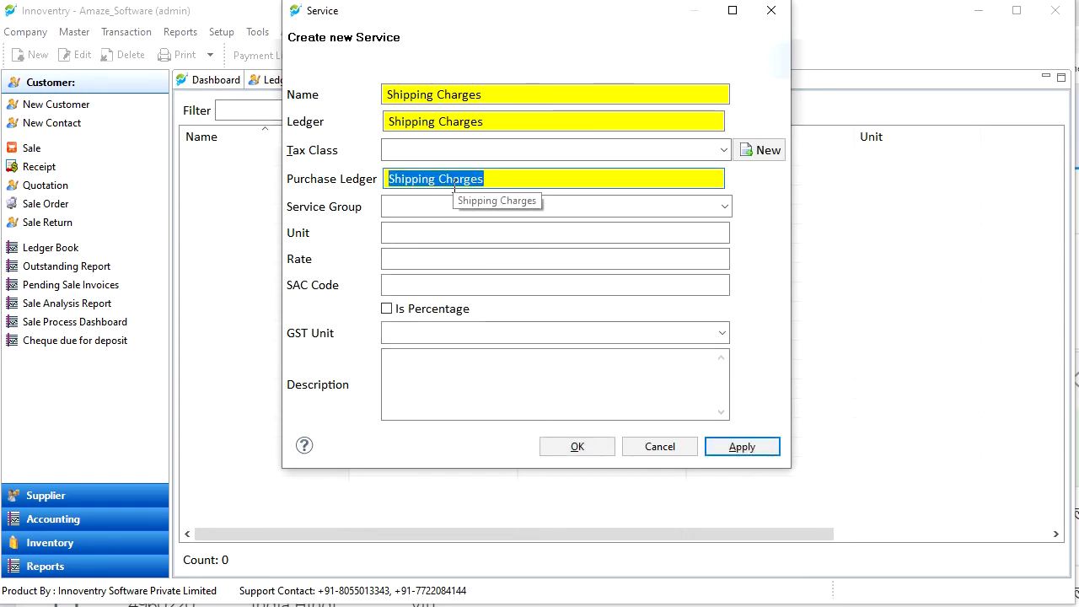
{"action": "left_click", "coordinate": [438, 149]}
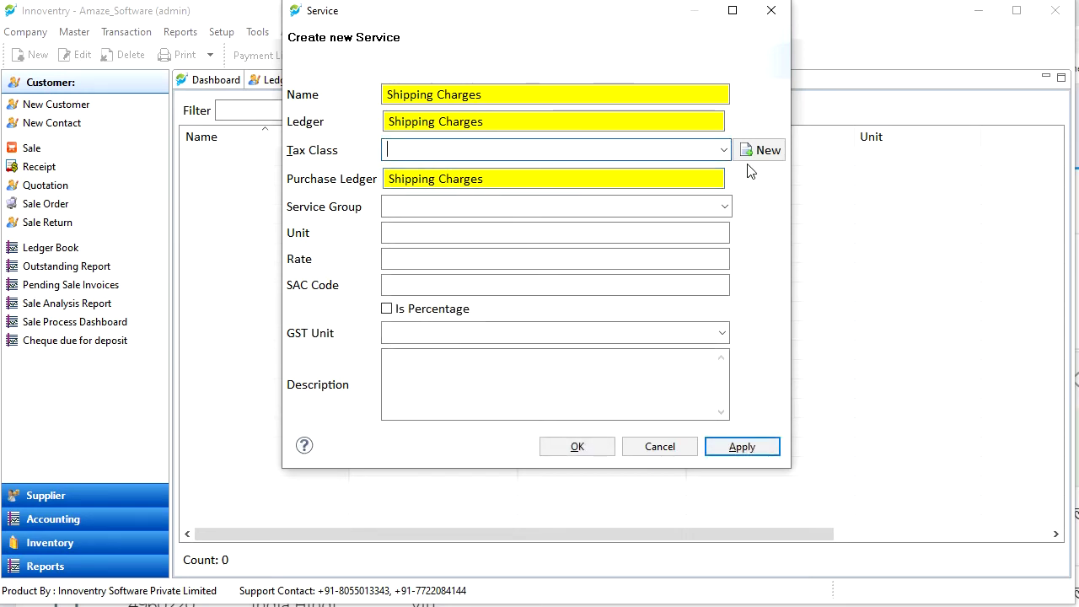
{"action": "left_click", "coordinate": [721, 151]}
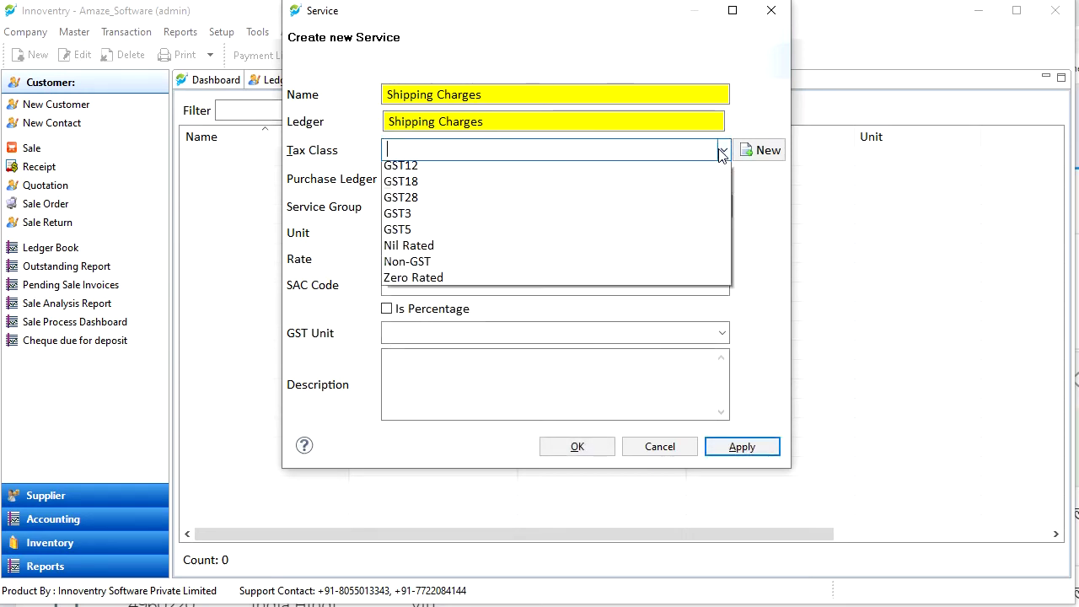
{"action": "left_click", "coordinate": [693, 203]}
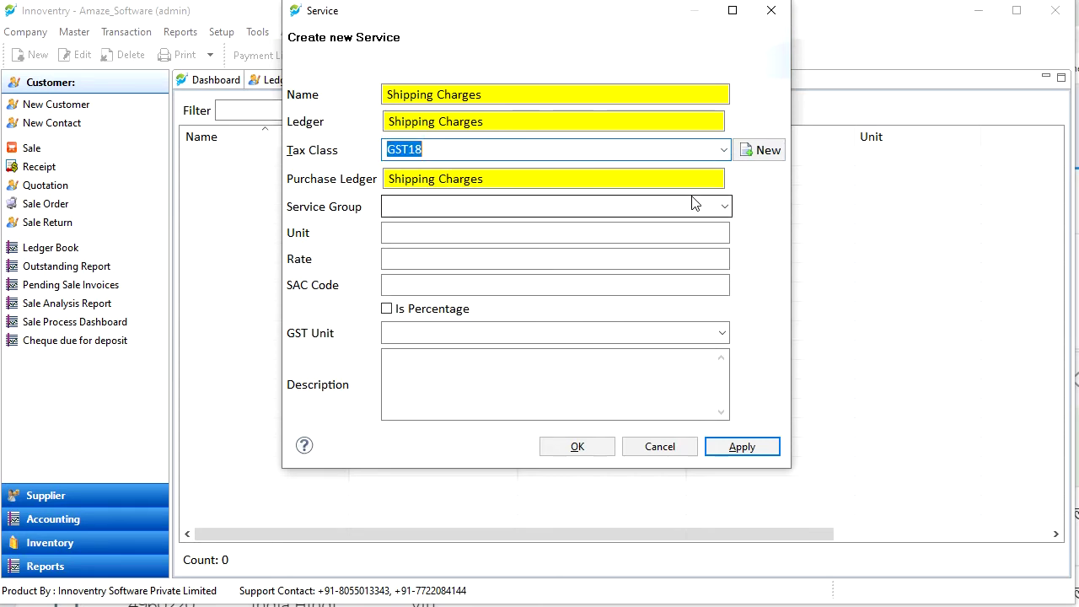
{"action": "left_click", "coordinate": [582, 449]}
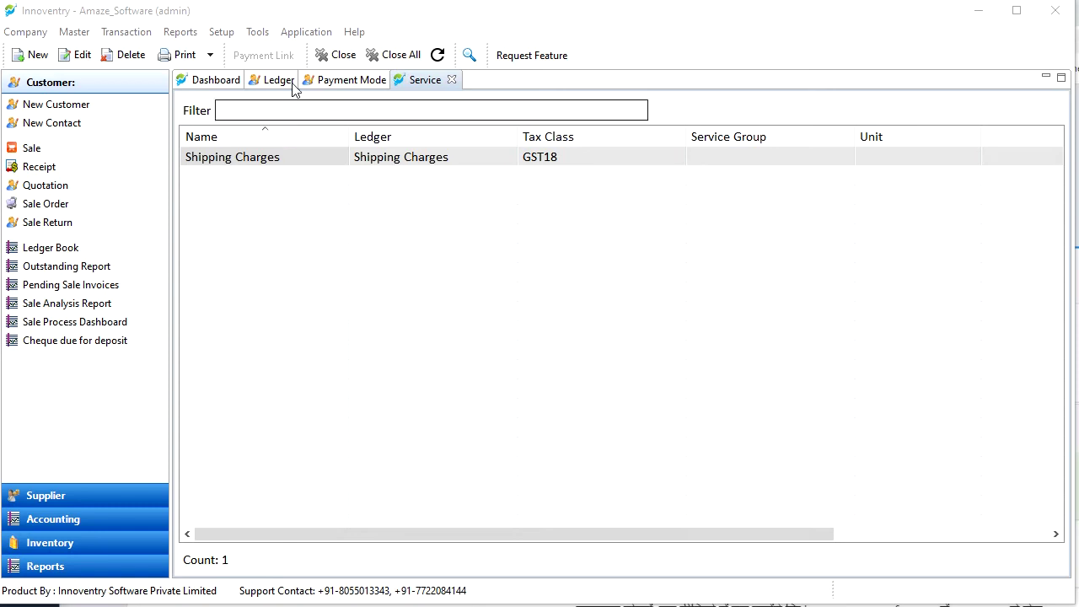
Step: Open Import External Data from the Tools > Import/Export menu
{"action": "left_click", "coordinate": [257, 36]}
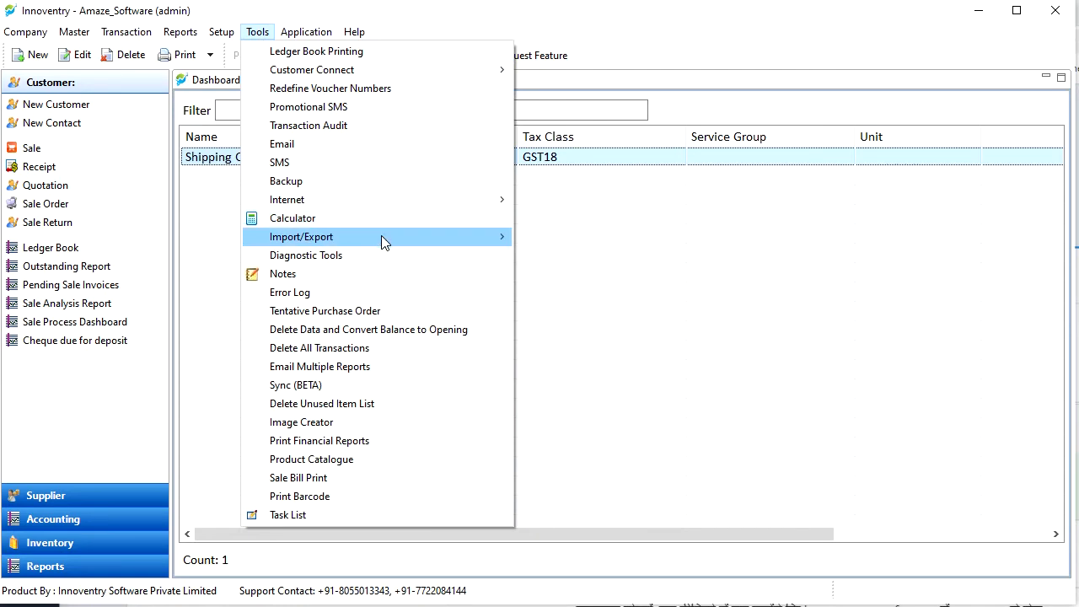
{"action": "mouse_move", "coordinate": [381, 237]}
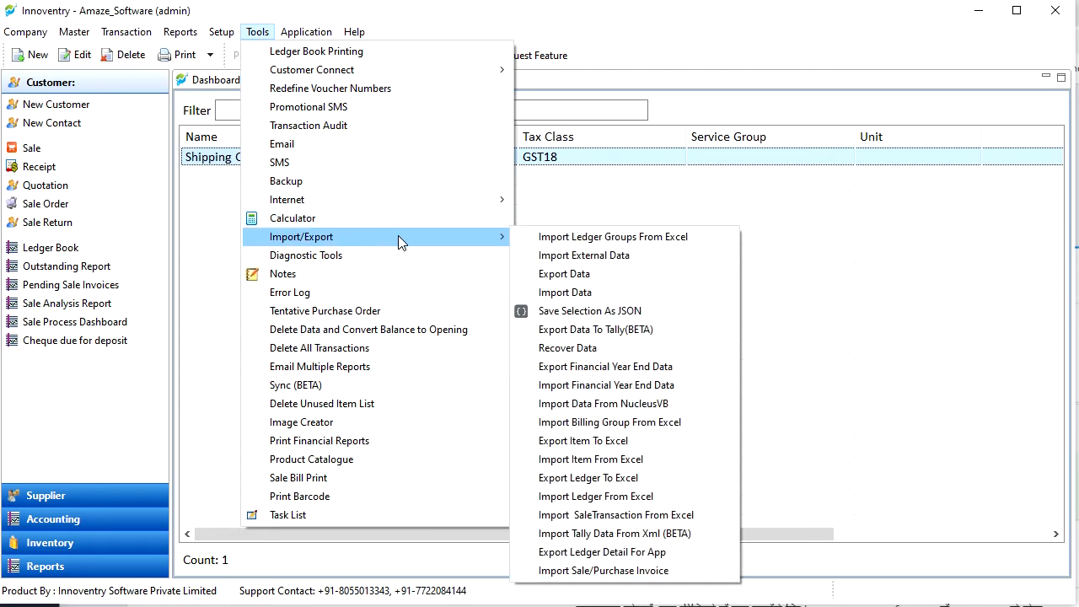
{"action": "left_click", "coordinate": [547, 258]}
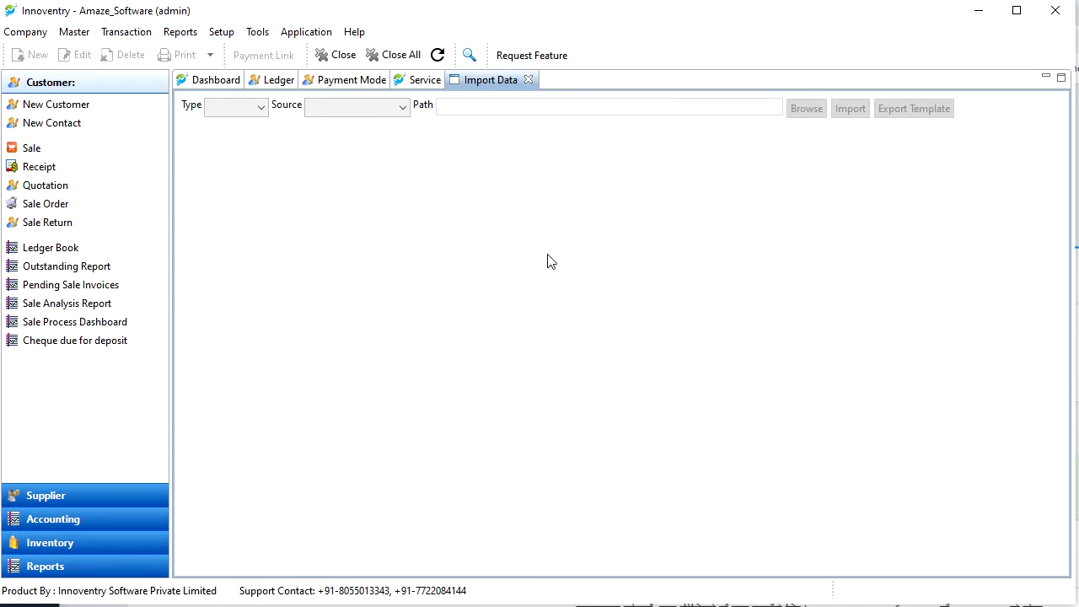
Step: Set import Type to Sale and Source to Amazon Merchant Tax Report B2B/B2C - India, then browse for the file
{"action": "left_click", "coordinate": [261, 110]}
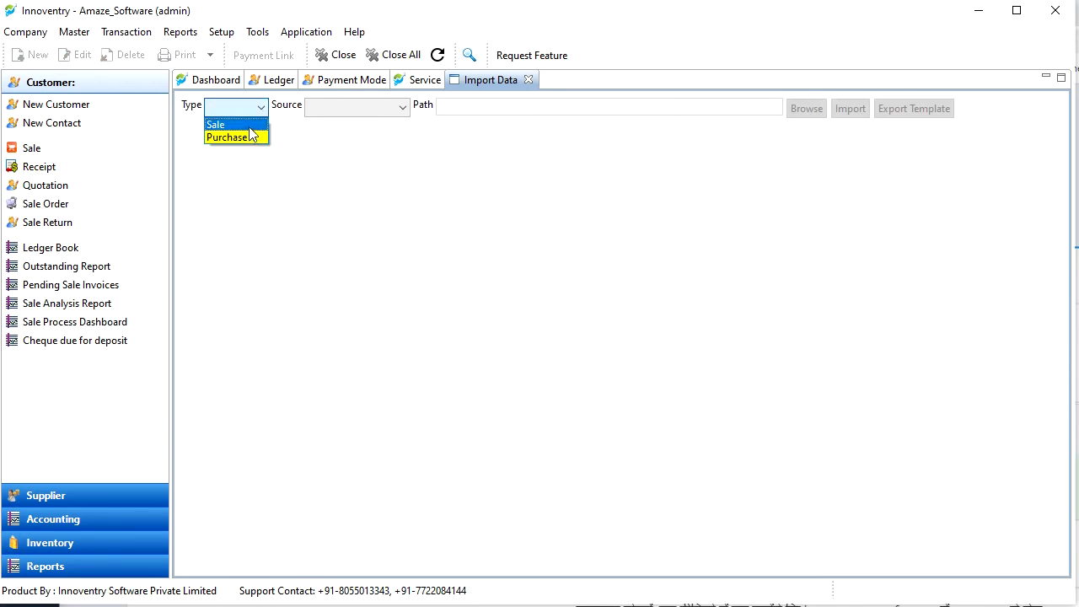
{"action": "left_click", "coordinate": [247, 125]}
{"action": "left_click", "coordinate": [360, 108]}
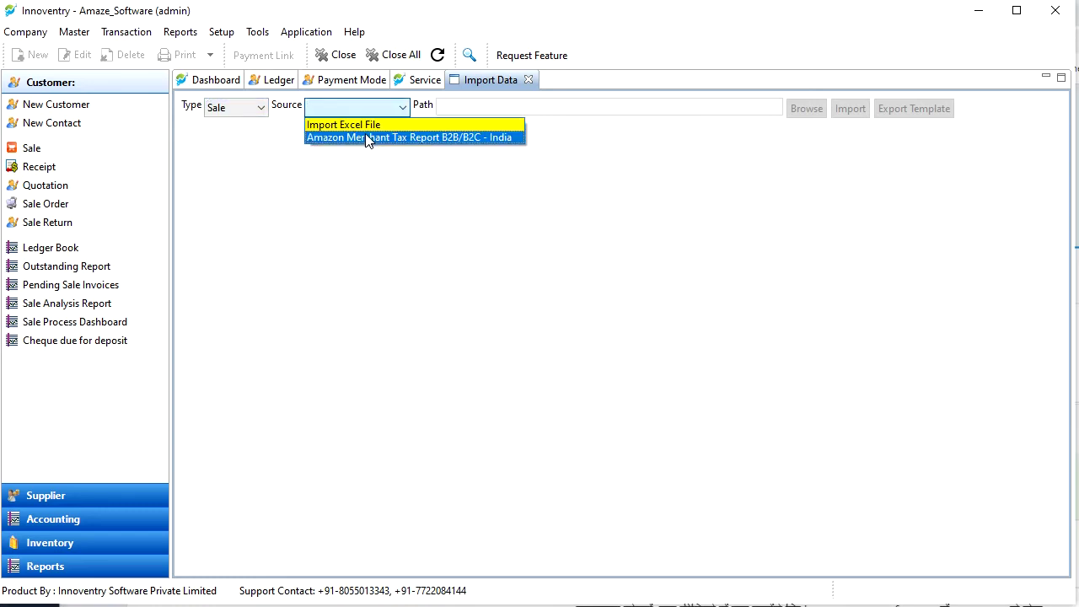
{"action": "left_click", "coordinate": [366, 137]}
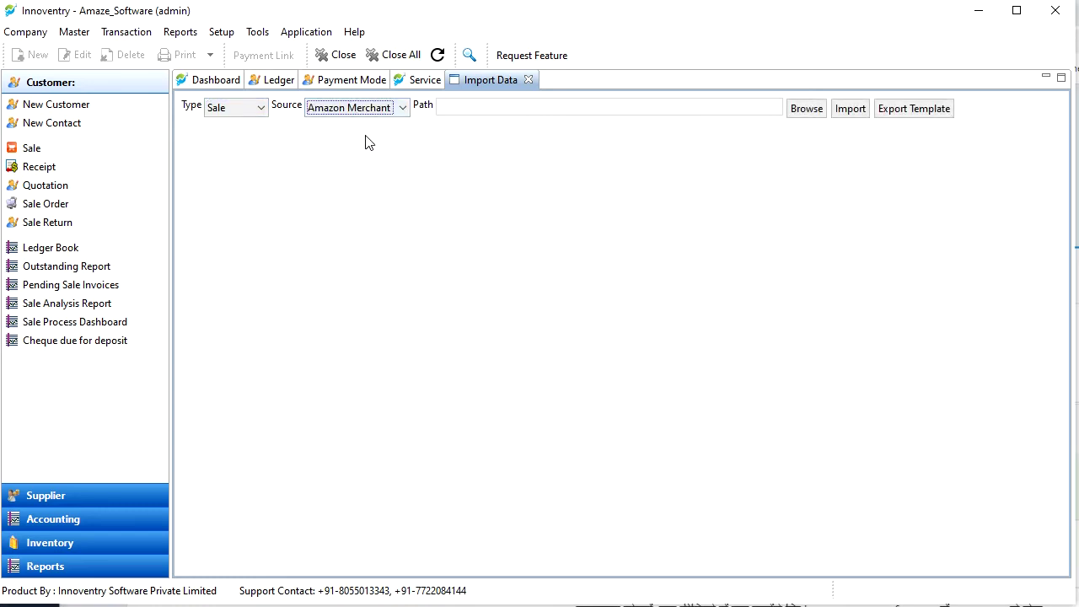
{"action": "left_click", "coordinate": [802, 111]}
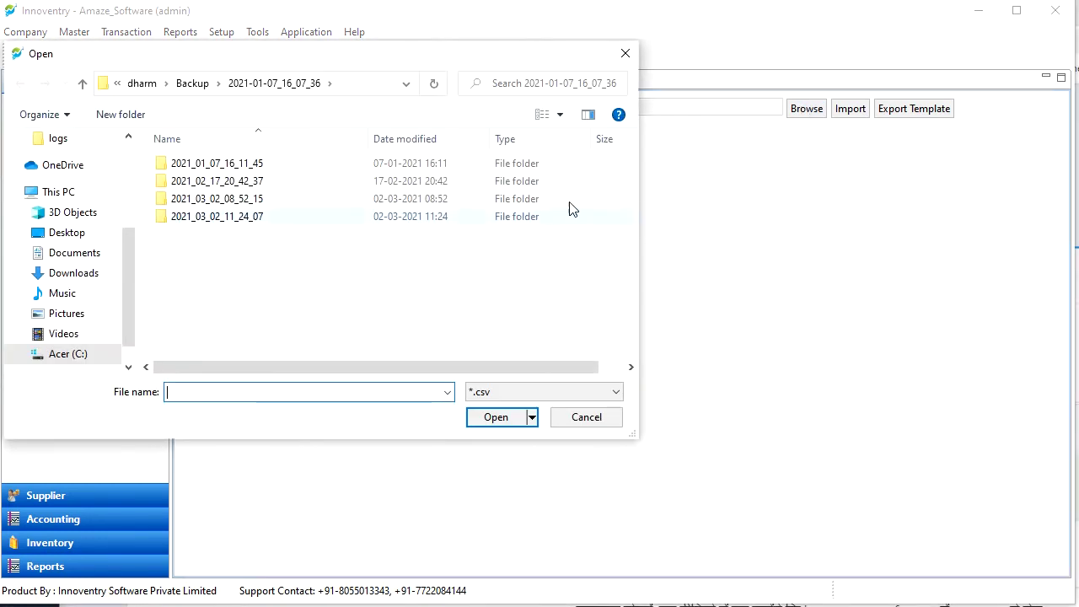
Step: Open MTR_B2B-NOVEMBER-2020 from the Downloads folder
{"action": "left_click", "coordinate": [73, 273]}
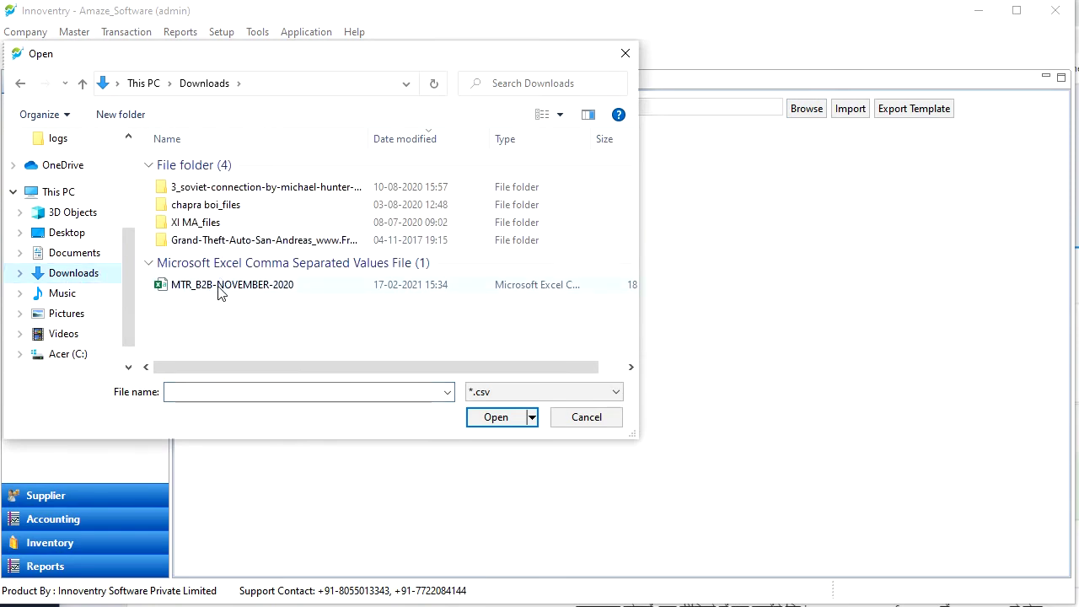
{"action": "left_click", "coordinate": [221, 287]}
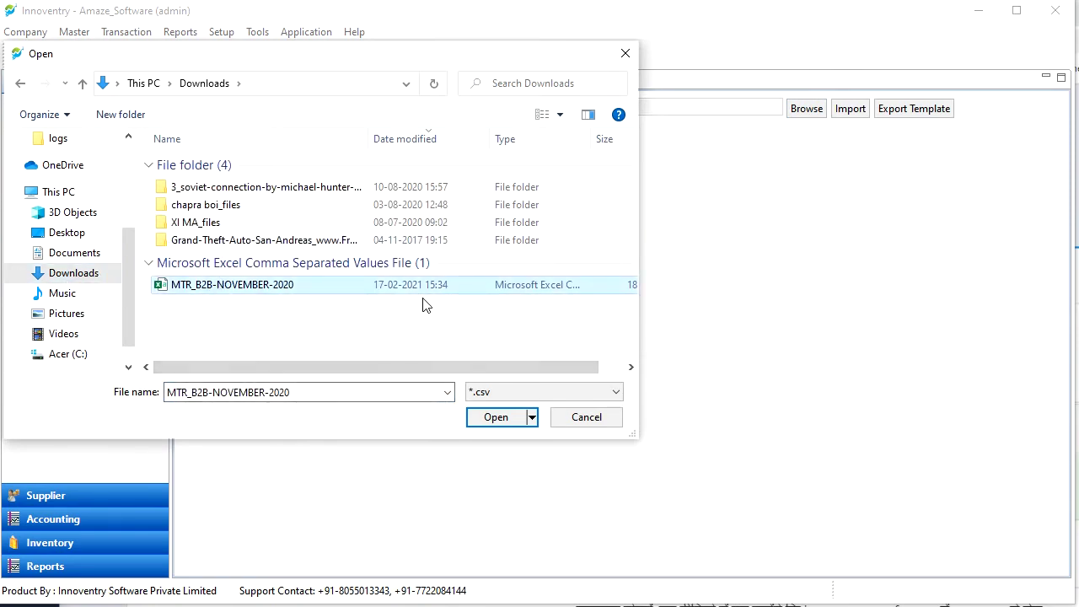
{"action": "left_click", "coordinate": [495, 418]}
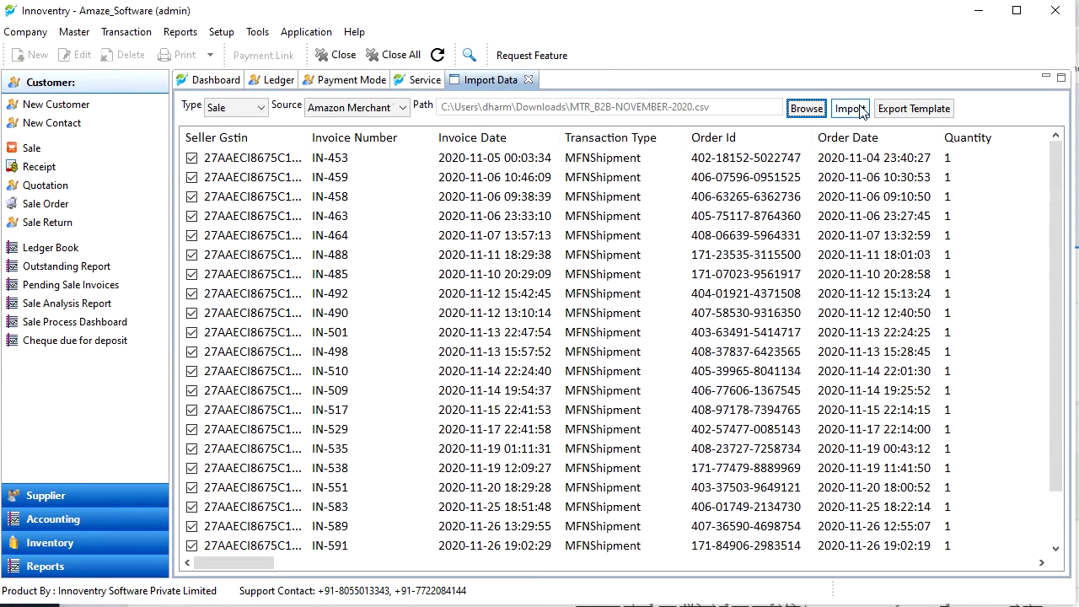
Step: Import the MTR_B2B-NOVEMBER-2020 invoices as sales, copy the import log link, and dismiss the success message
{"action": "left_click", "coordinate": [857, 113]}
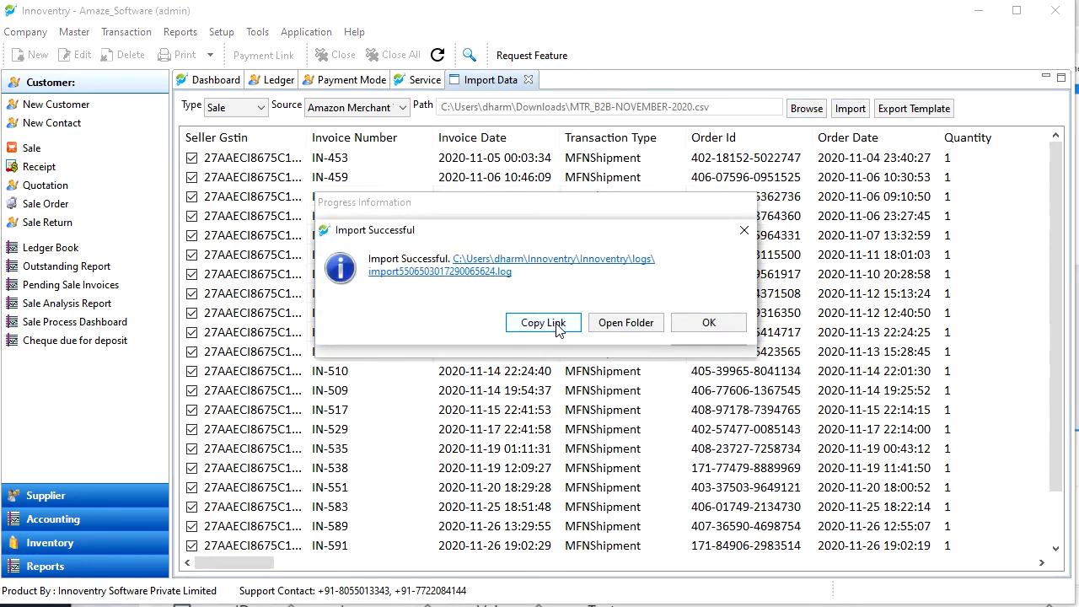
{"action": "left_click", "coordinate": [556, 327]}
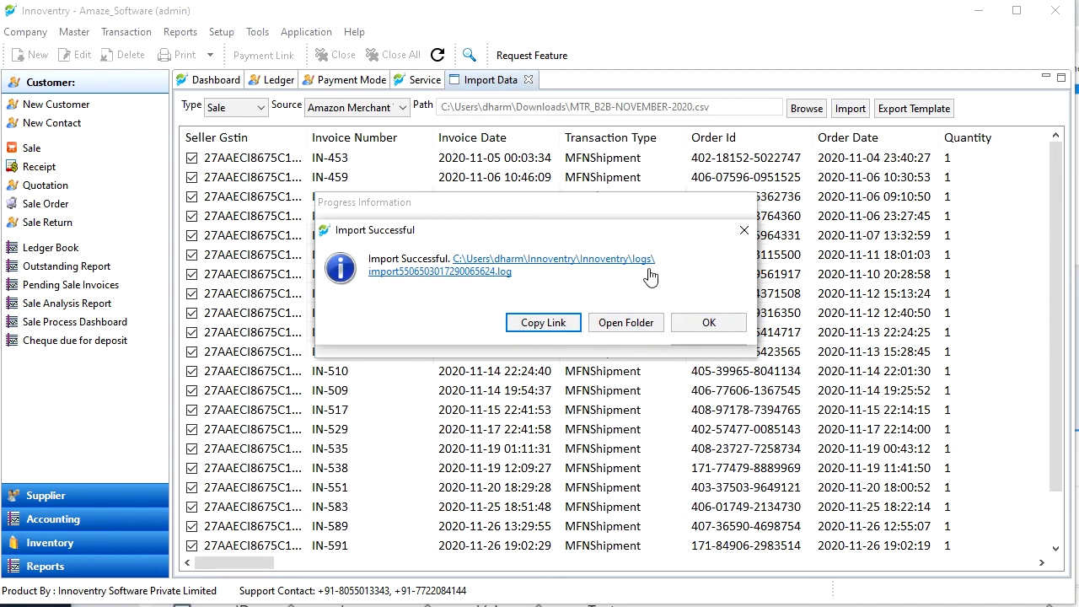
{"action": "left_click", "coordinate": [743, 230]}
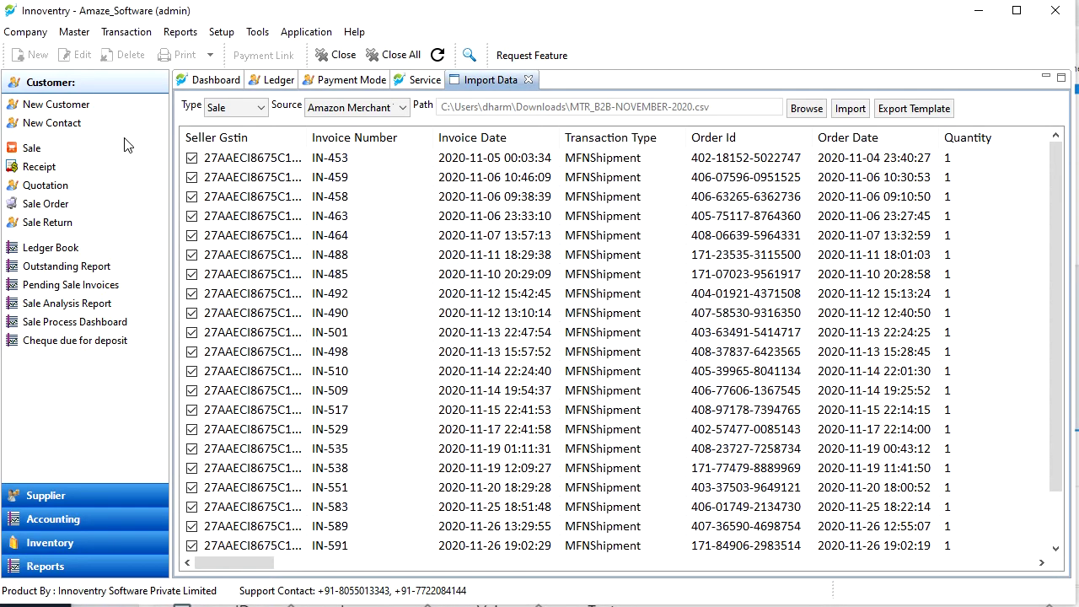
{"action": "left_click", "coordinate": [65, 256]}
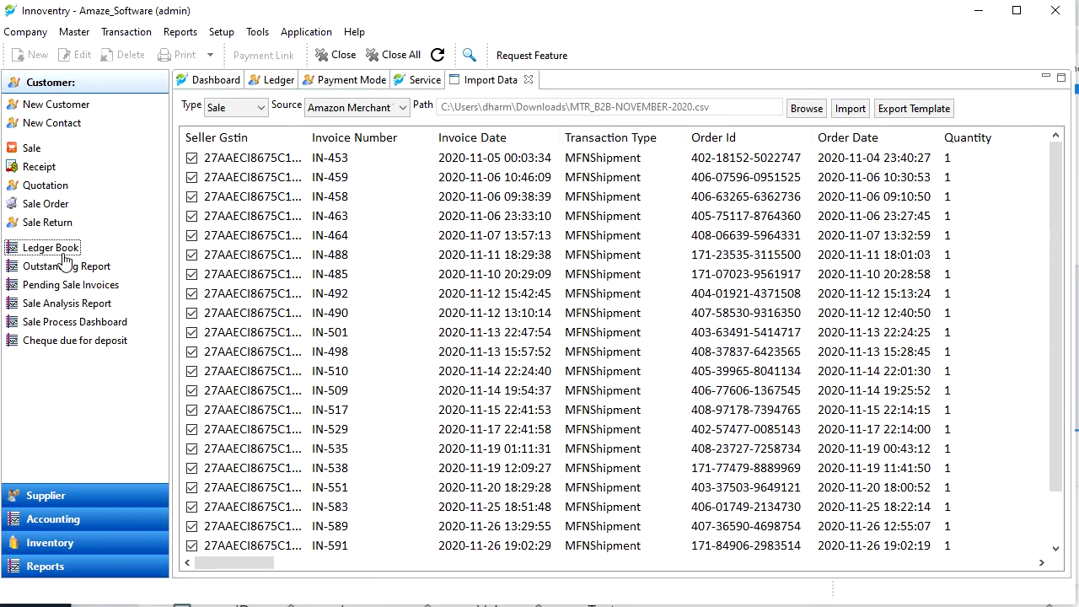
Step: Show the ledger book for Amazon Seller Services Private Limited
{"action": "type", "text": "ama"}
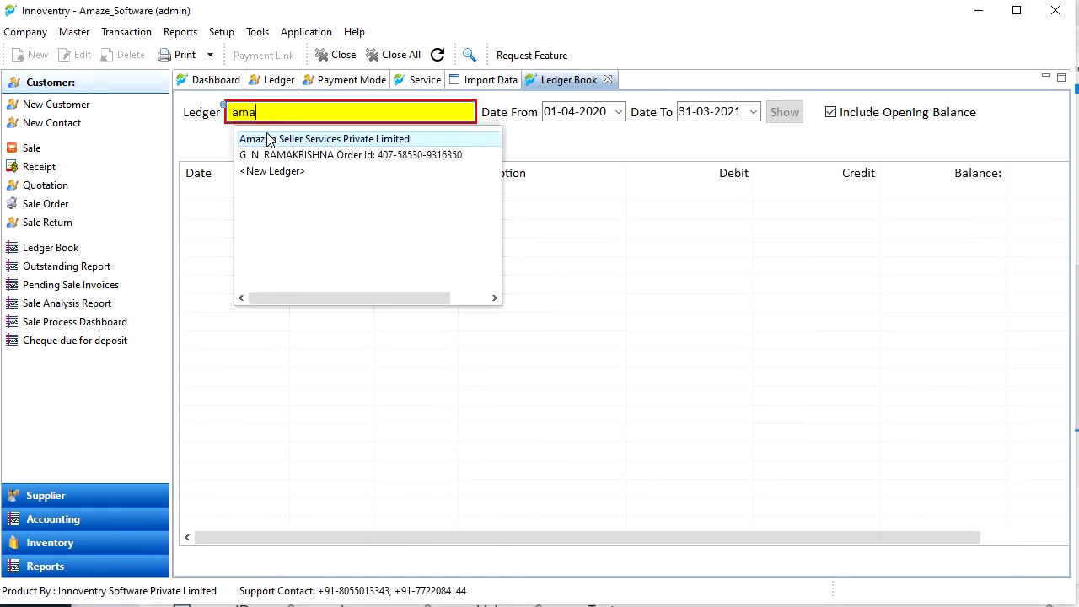
{"action": "left_click", "coordinate": [268, 139]}
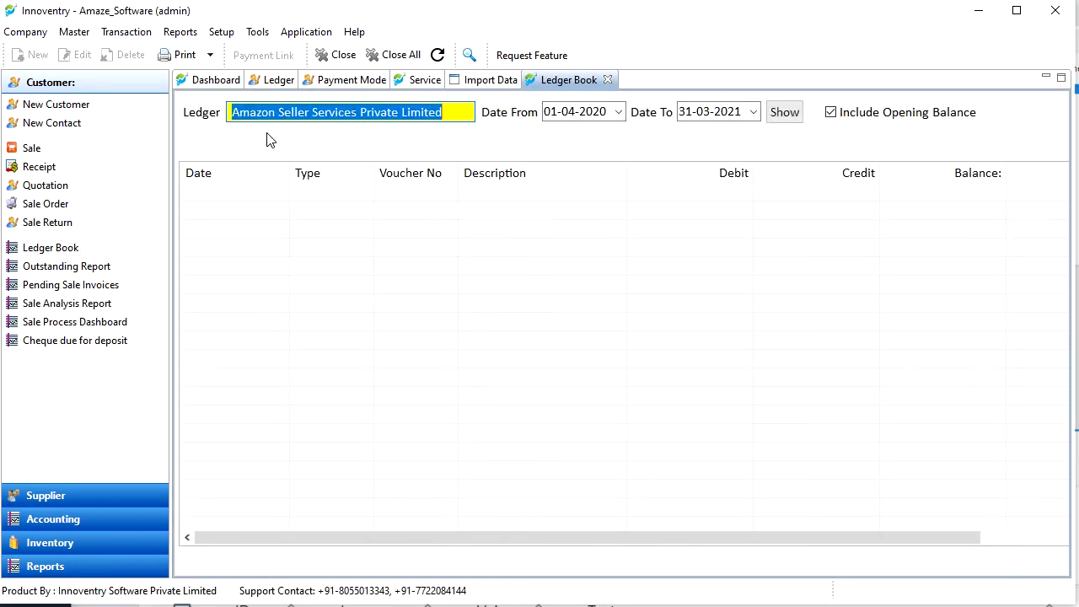
{"action": "left_click", "coordinate": [784, 112]}
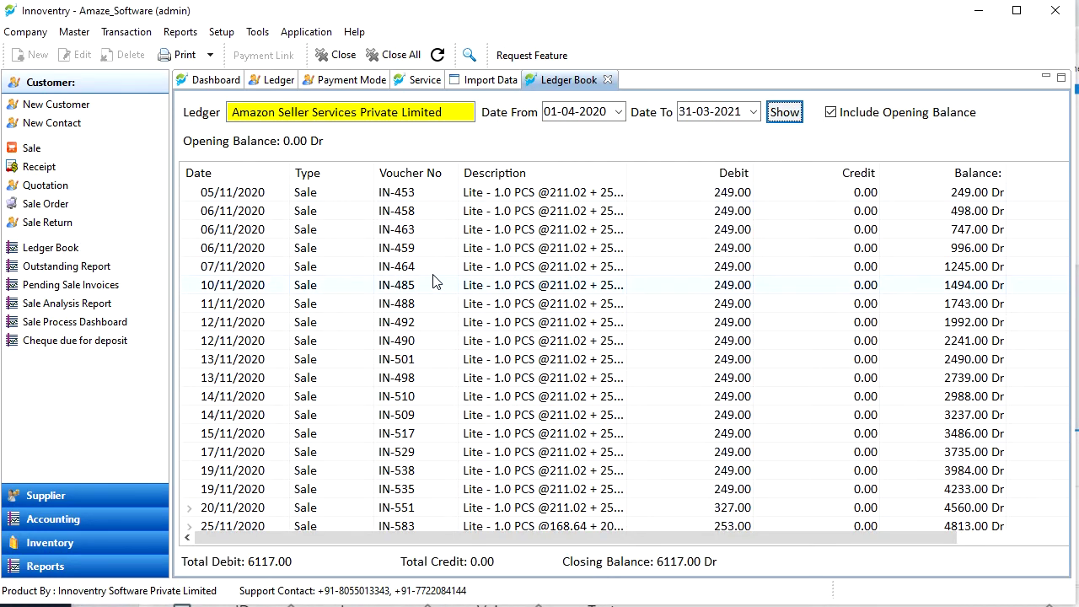
Step: Review the imported November sale entries and select the 06/11/2020 IN-458 entry
{"action": "scroll", "coordinate": [435, 280], "scroll_direction": "down", "scroll_amount": 1}
{"action": "scroll", "coordinate": [435, 279], "scroll_direction": "down", "scroll_amount": 1}
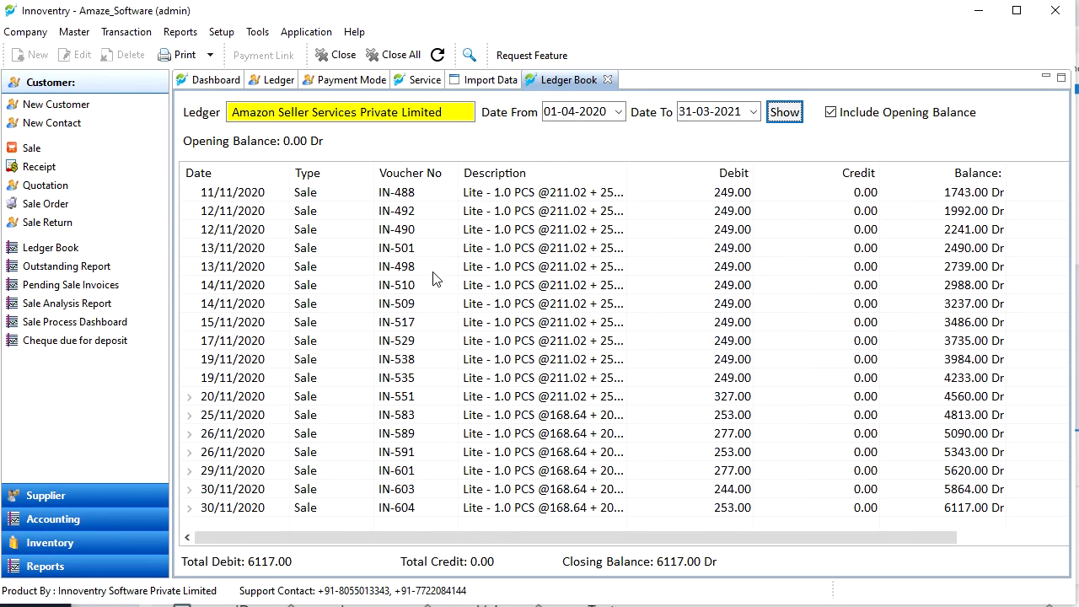
{"action": "scroll", "coordinate": [435, 280], "scroll_direction": "up", "scroll_amount": 2}
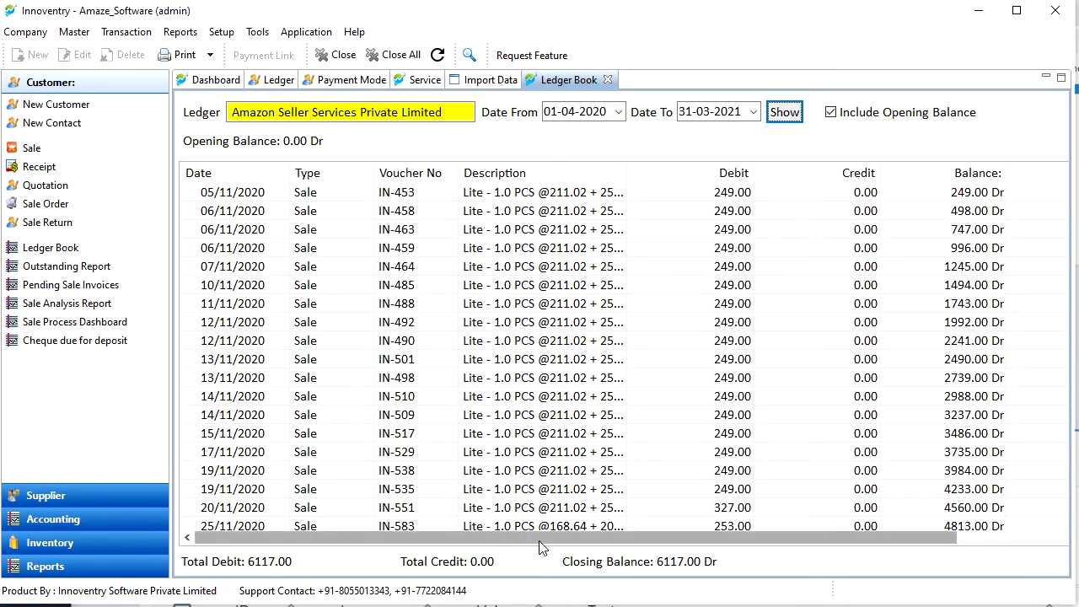
{"action": "left_click_drag", "start_coordinate": [541, 547], "coordinate": [468, 600]}
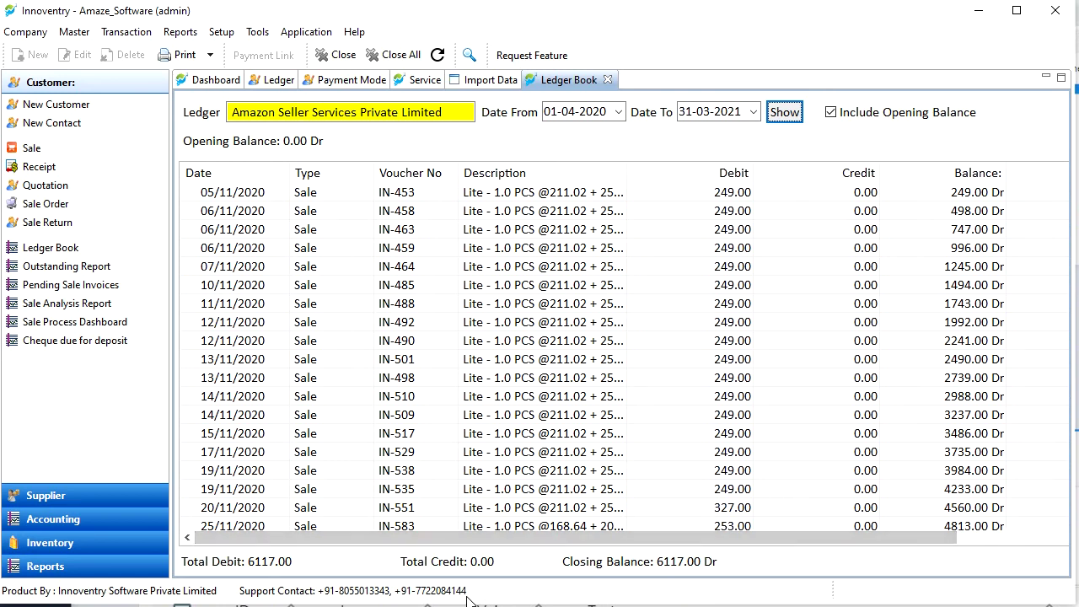
{"action": "left_click", "coordinate": [384, 217]}
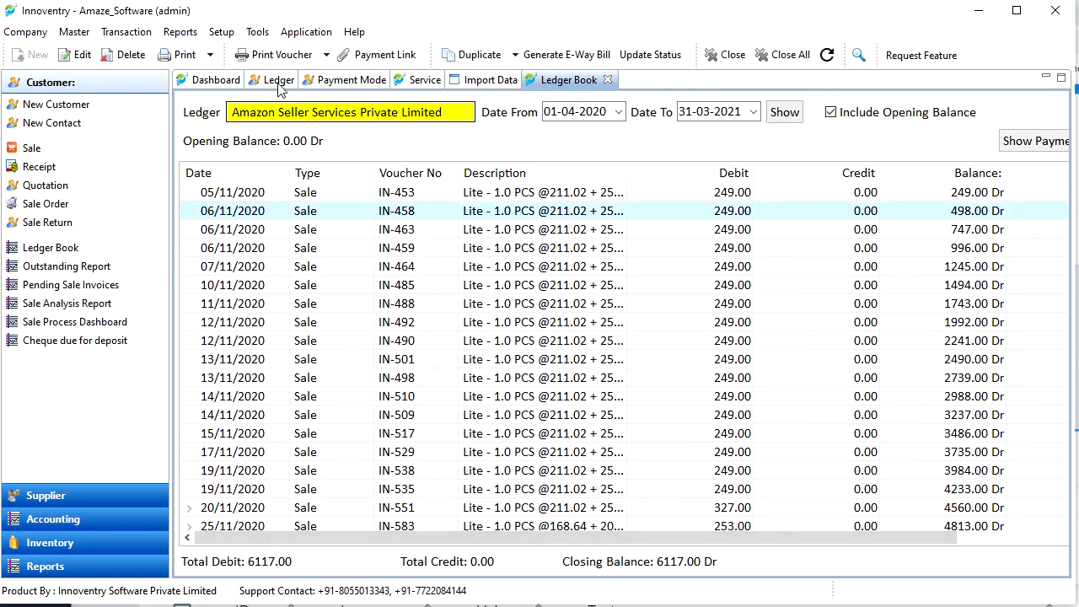